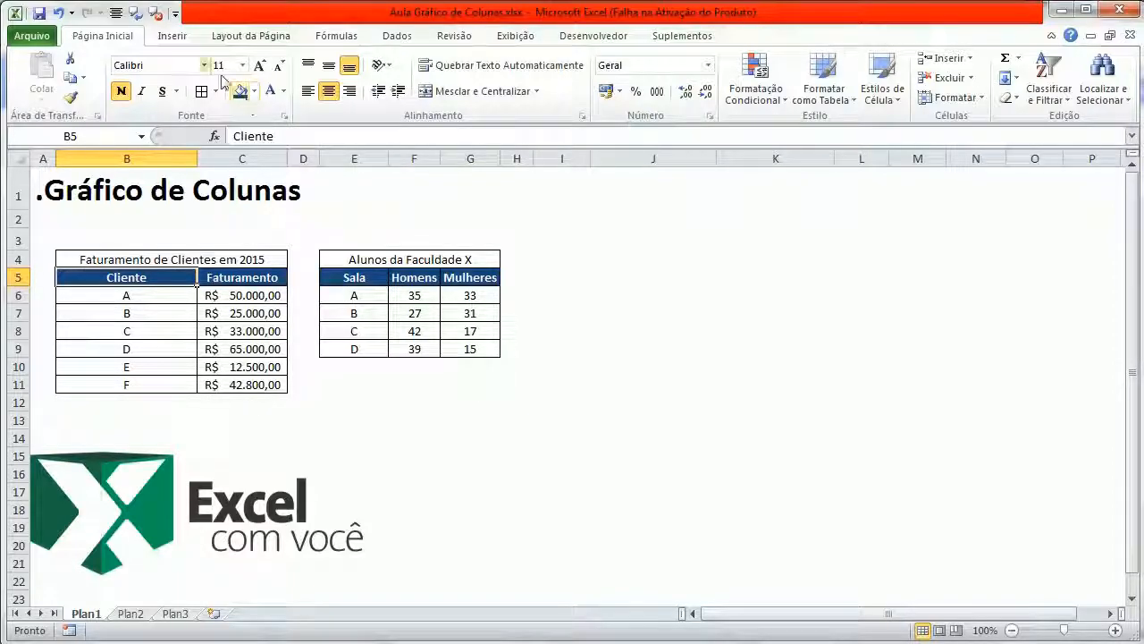
Step: Examine the available column chart types in the full chart gallery without inserting a chart
click(172, 38)
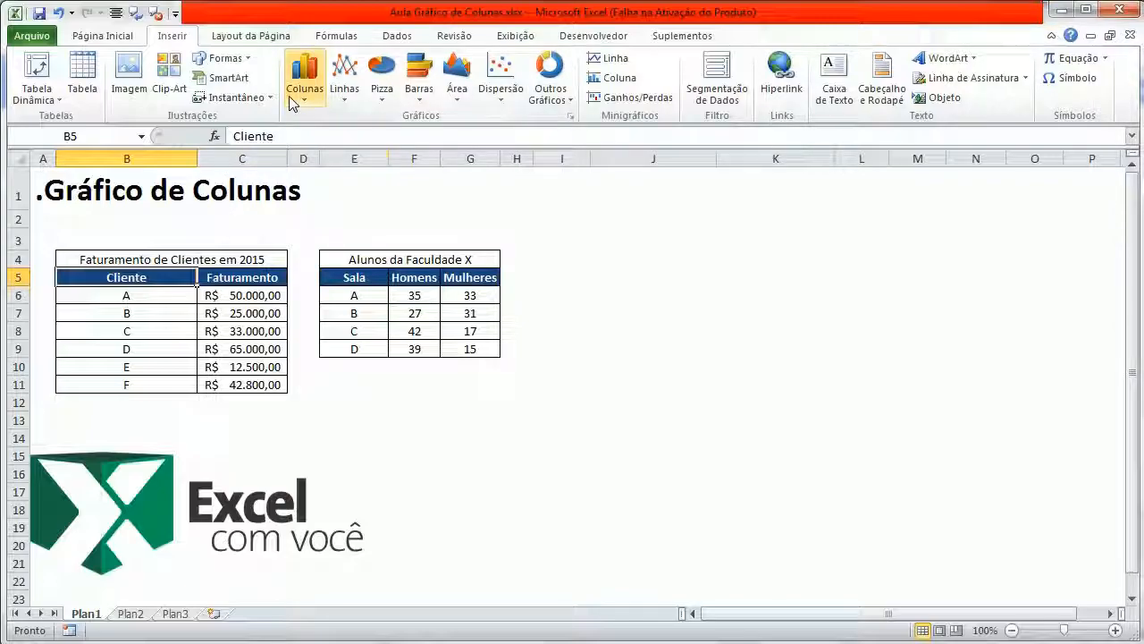
click(570, 117)
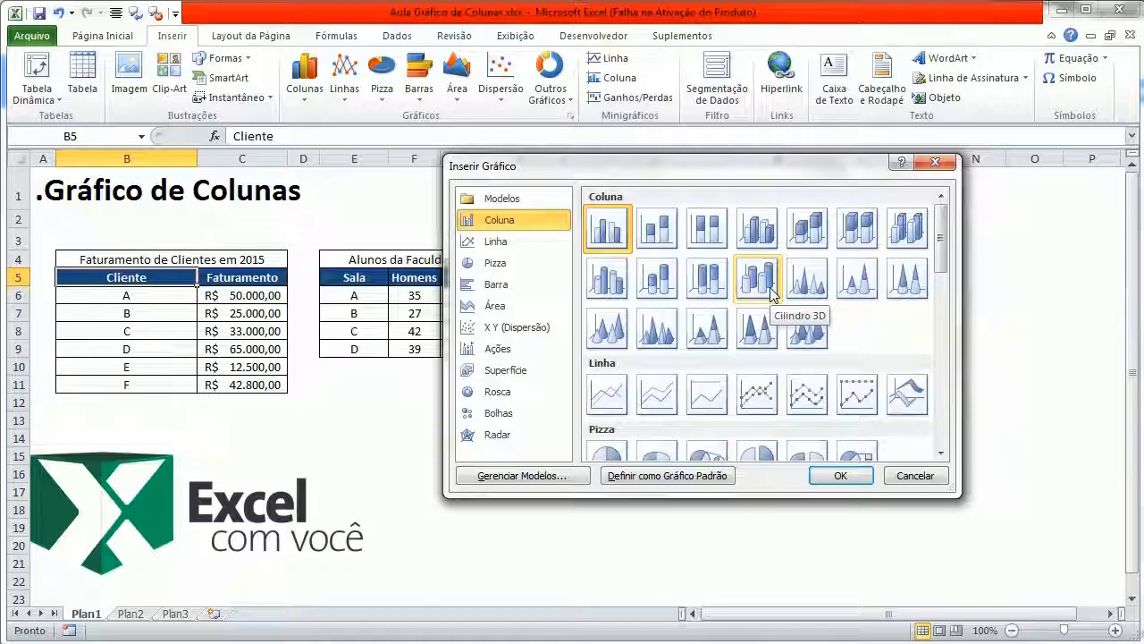
click(934, 477)
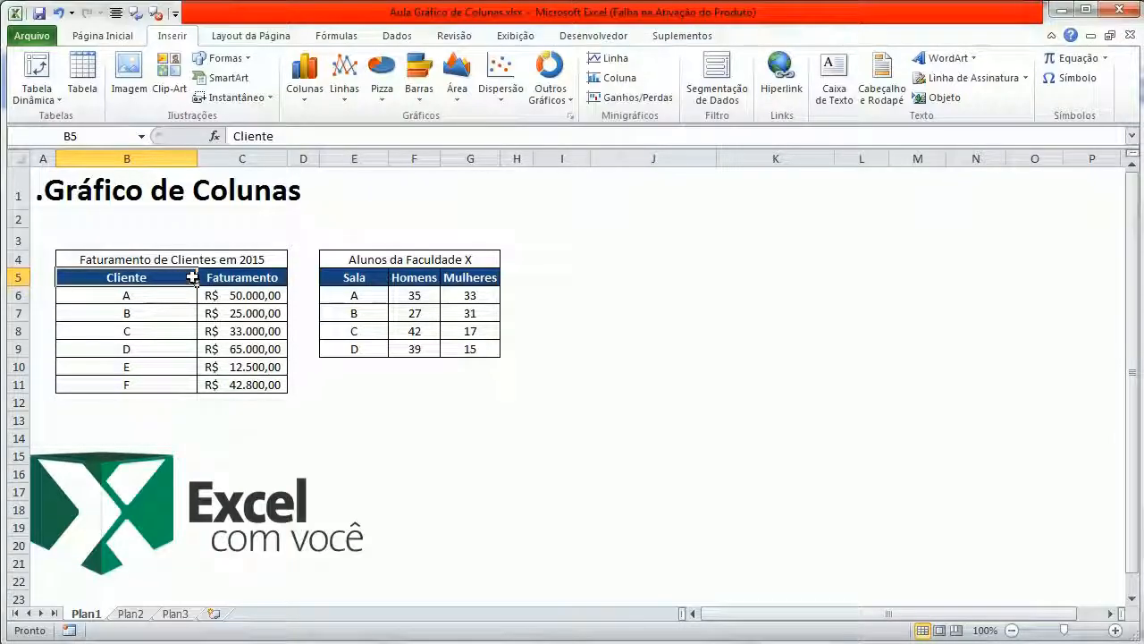
Step: Insert a 2D clustered column chart from the Cliente and Faturamento data in B5:C11
drag(173, 276, 227, 385)
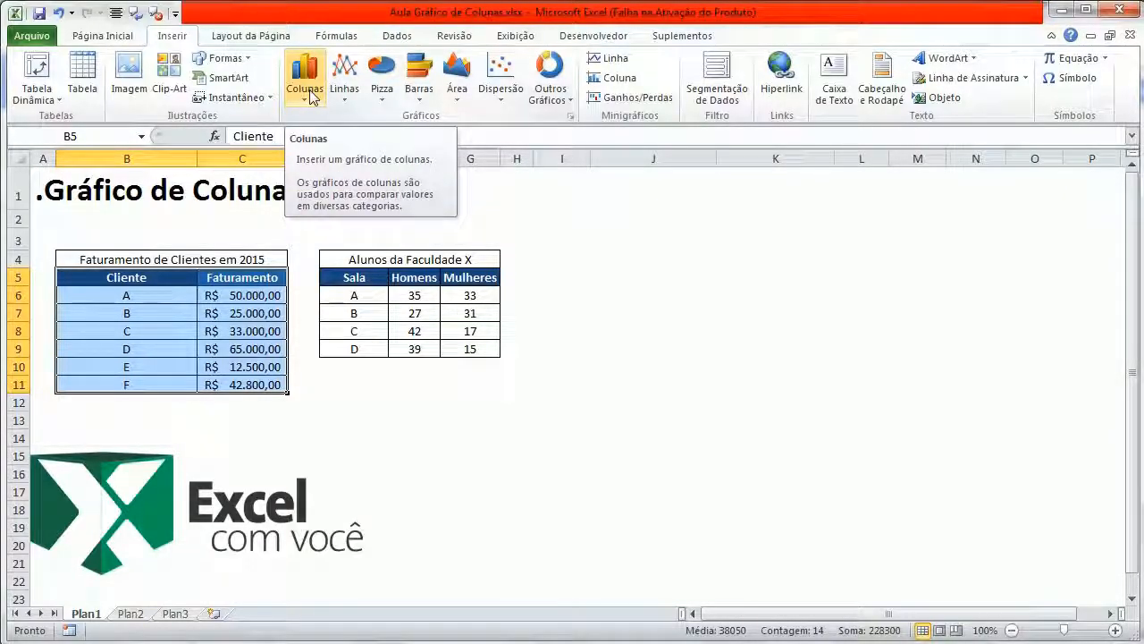
click(102, 36)
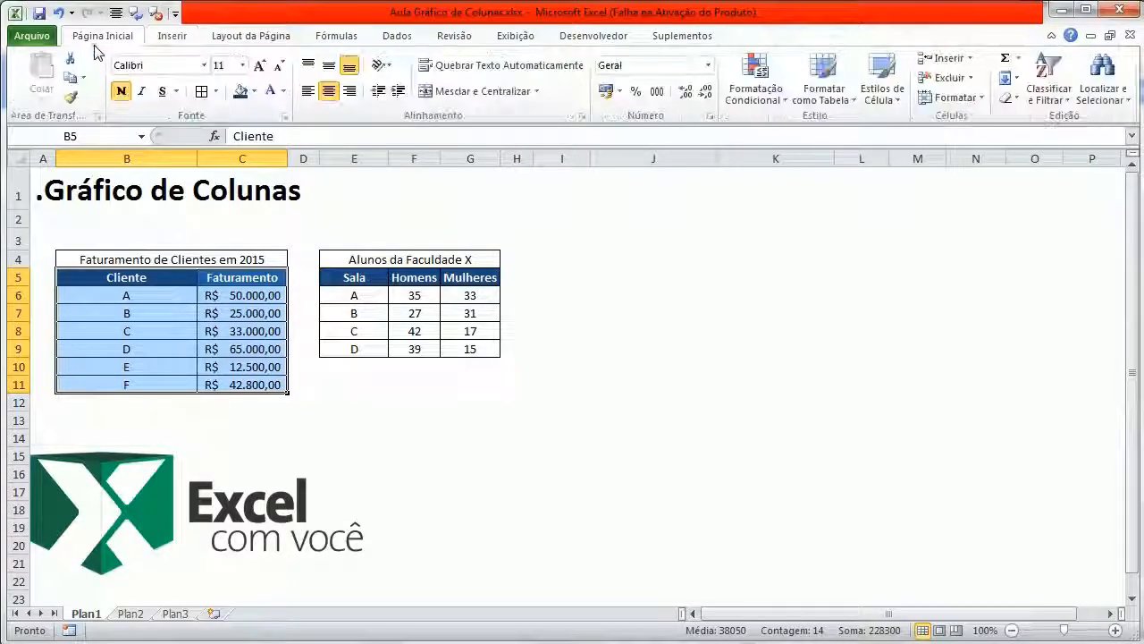
click(186, 42)
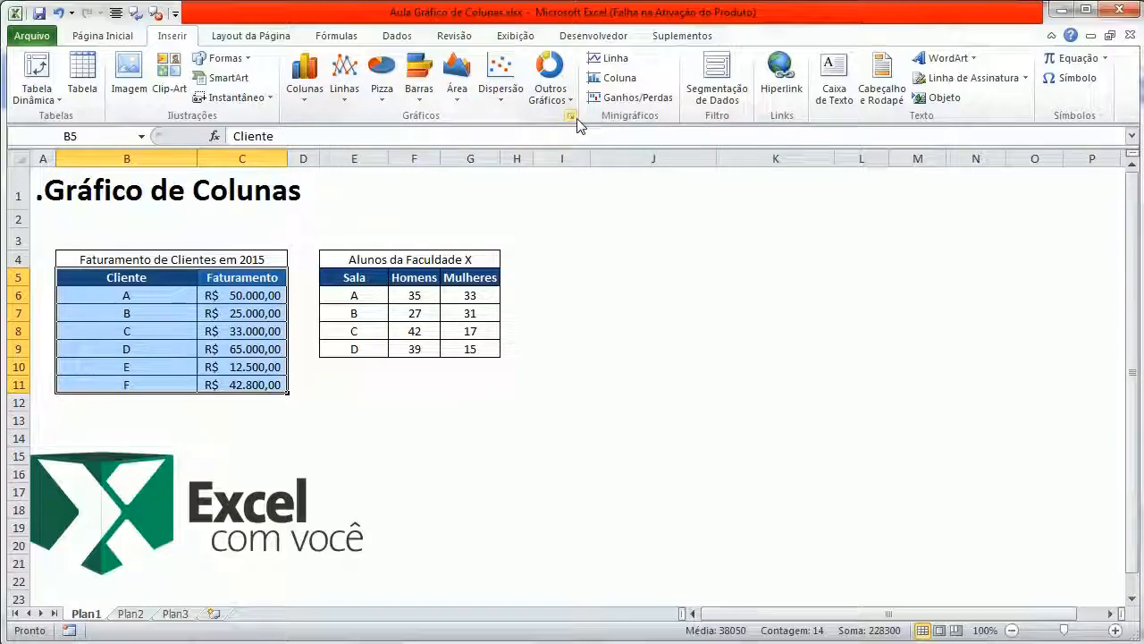
click(317, 97)
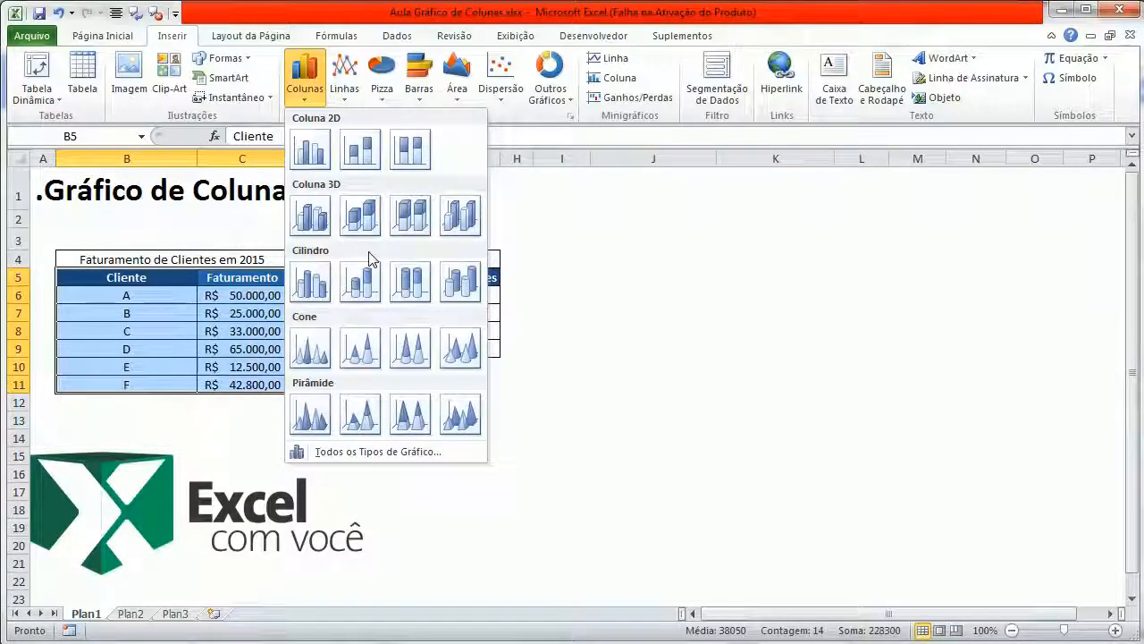
click(321, 163)
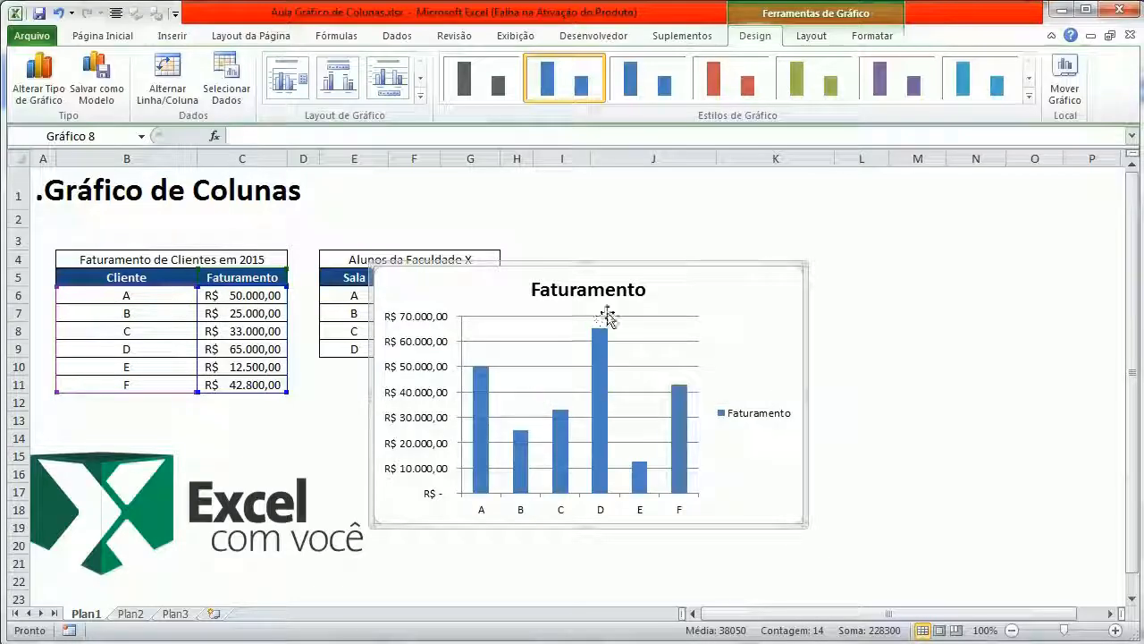
Step: Change the chart title to "Faturamento XYZ"
click(621, 291)
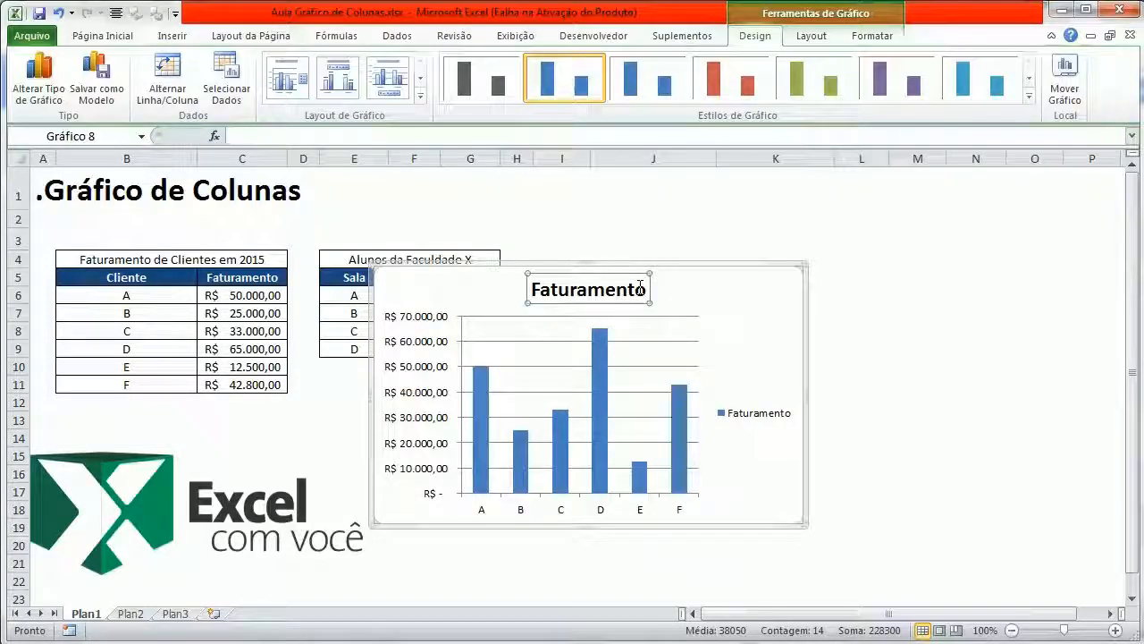
text(A)
key(BackSpace)
key(BackSpace)
text(XYZ)
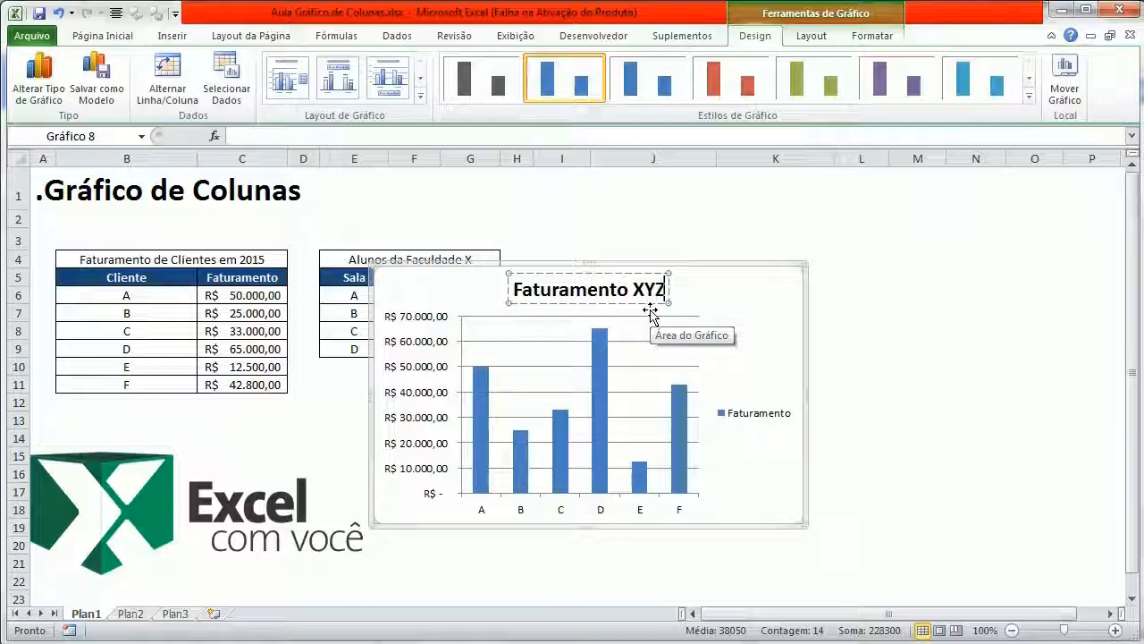
Step: Move the revenue chart to the empty area beside the Alunos da Faculdade X table and deselect it
click(715, 268)
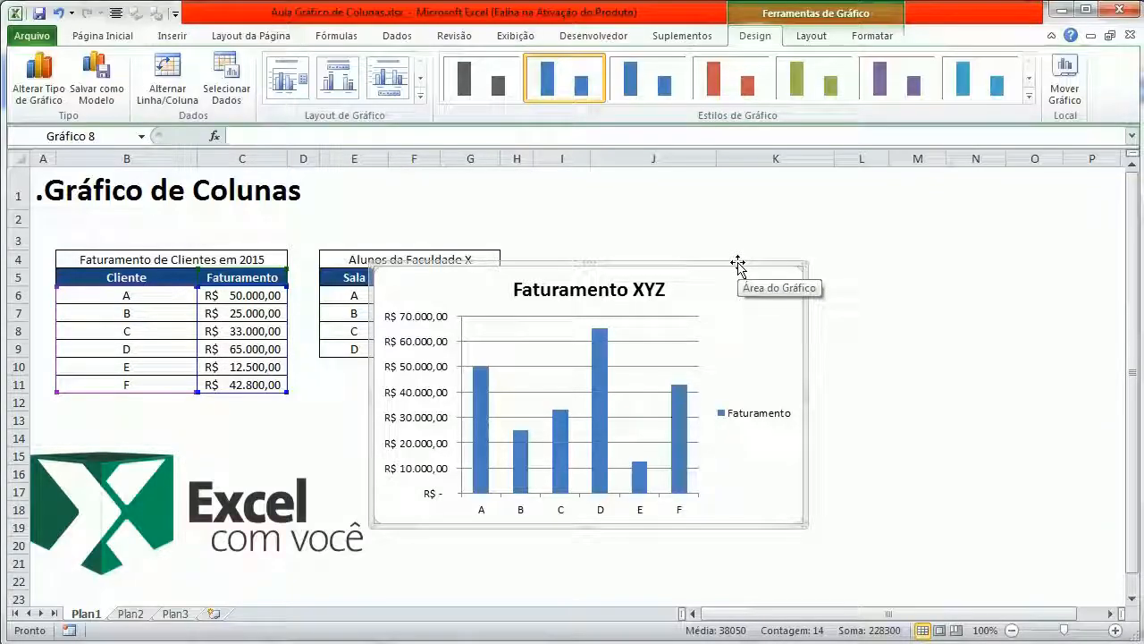
drag(737, 265, 907, 231)
click(493, 399)
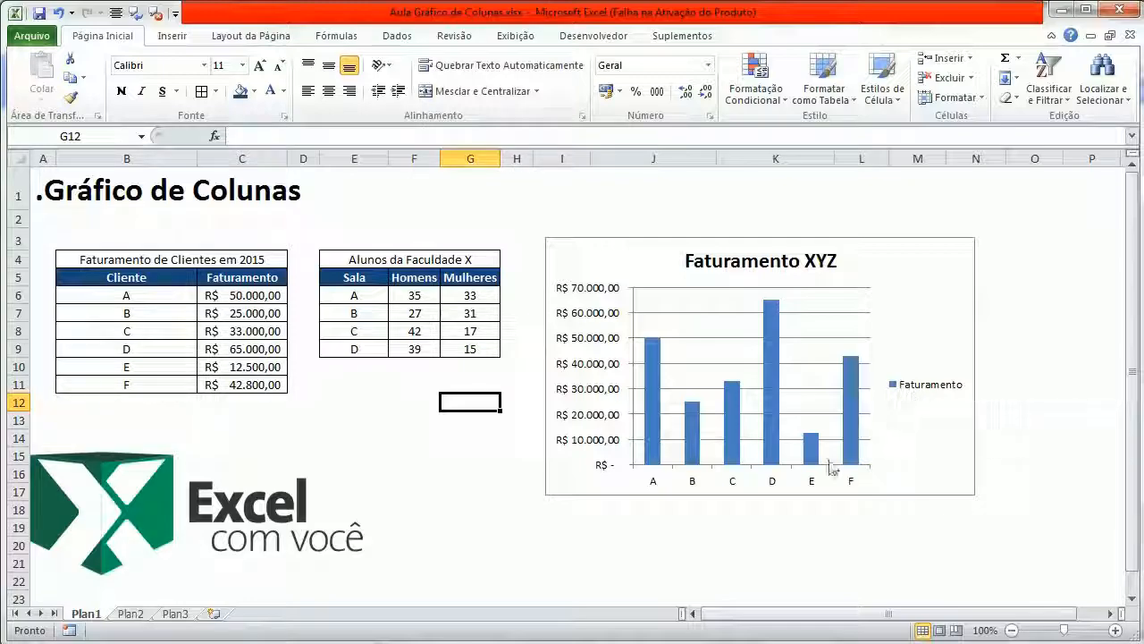
Step: Inspect the data-point values of the clients' columns in the revenue chart
mouse_move(852, 420)
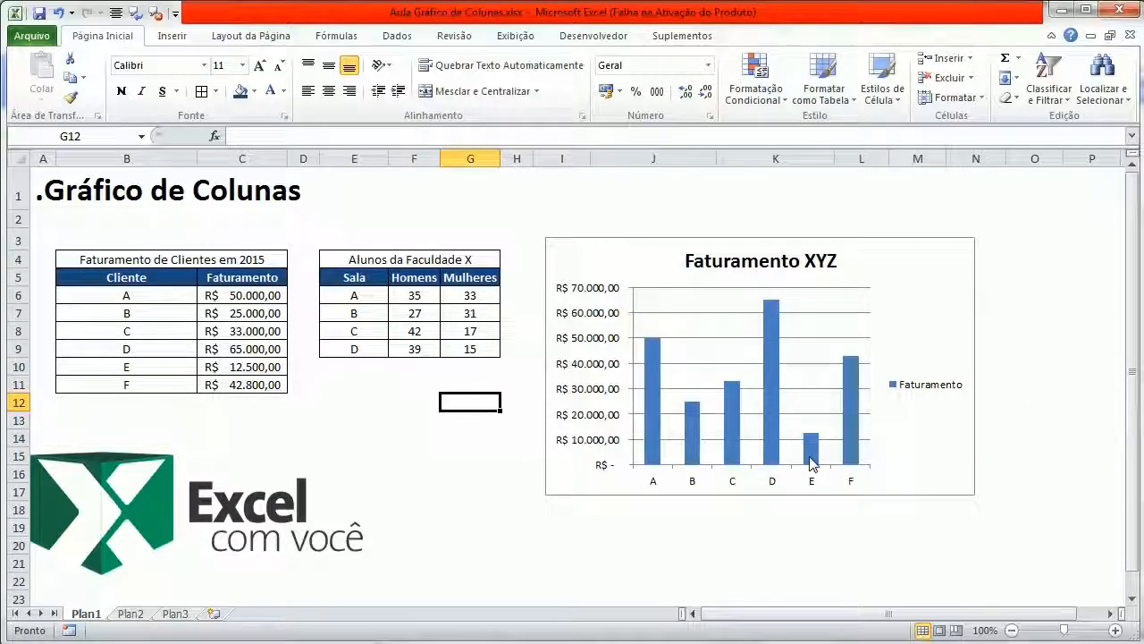
mouse_move(740, 442)
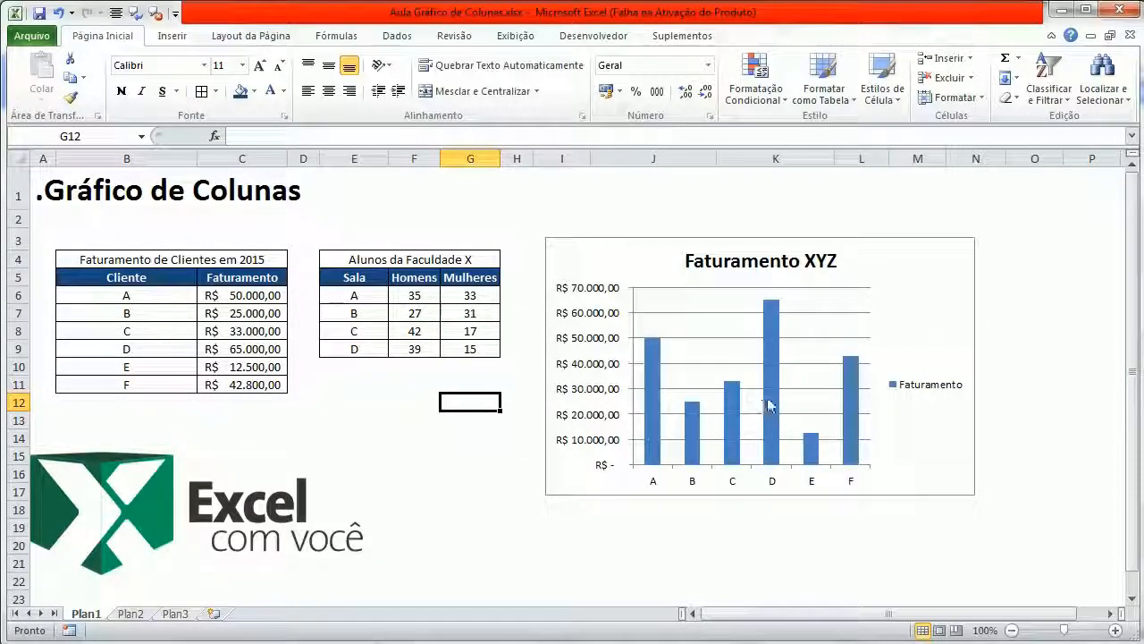
mouse_move(770, 396)
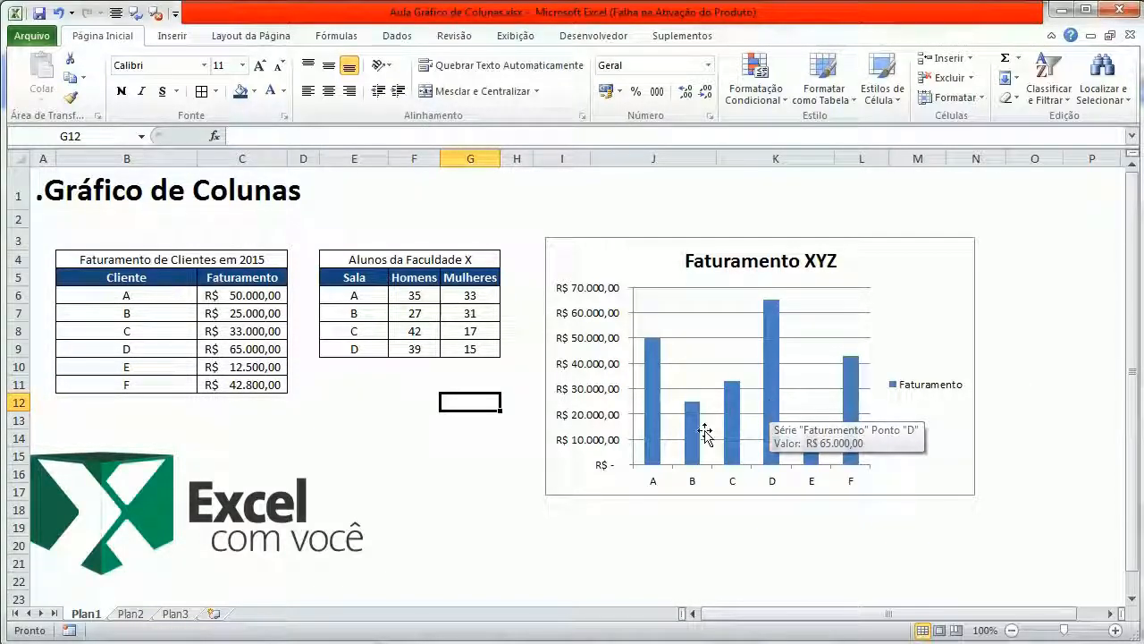
mouse_move(651, 441)
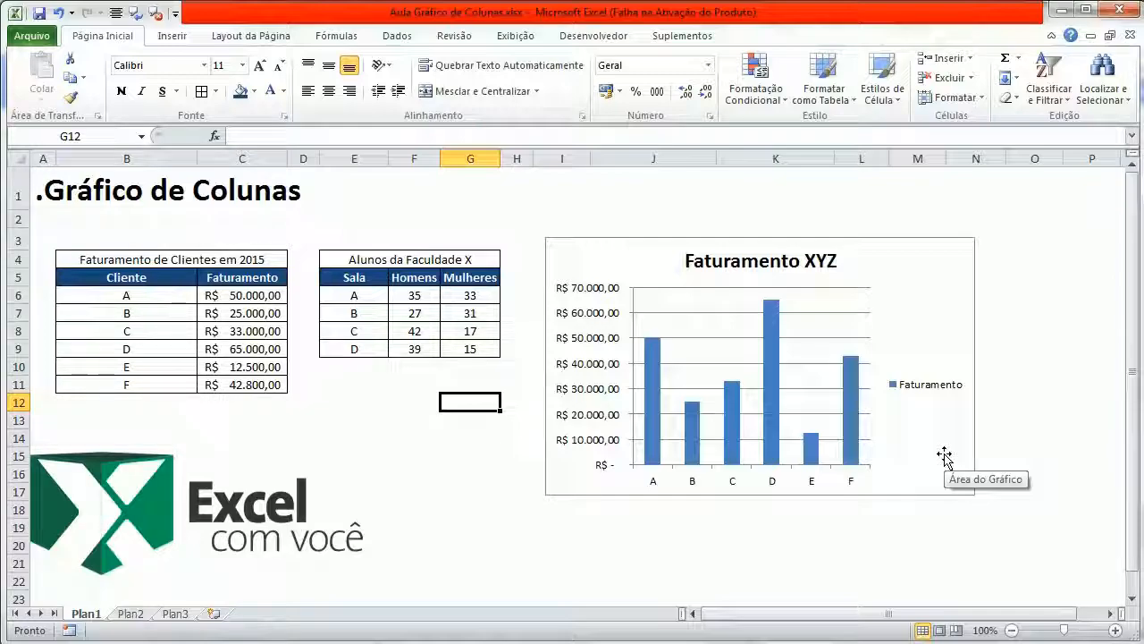
Step: Select the revenue chart and review the alternative chart types without changing its type
click(943, 236)
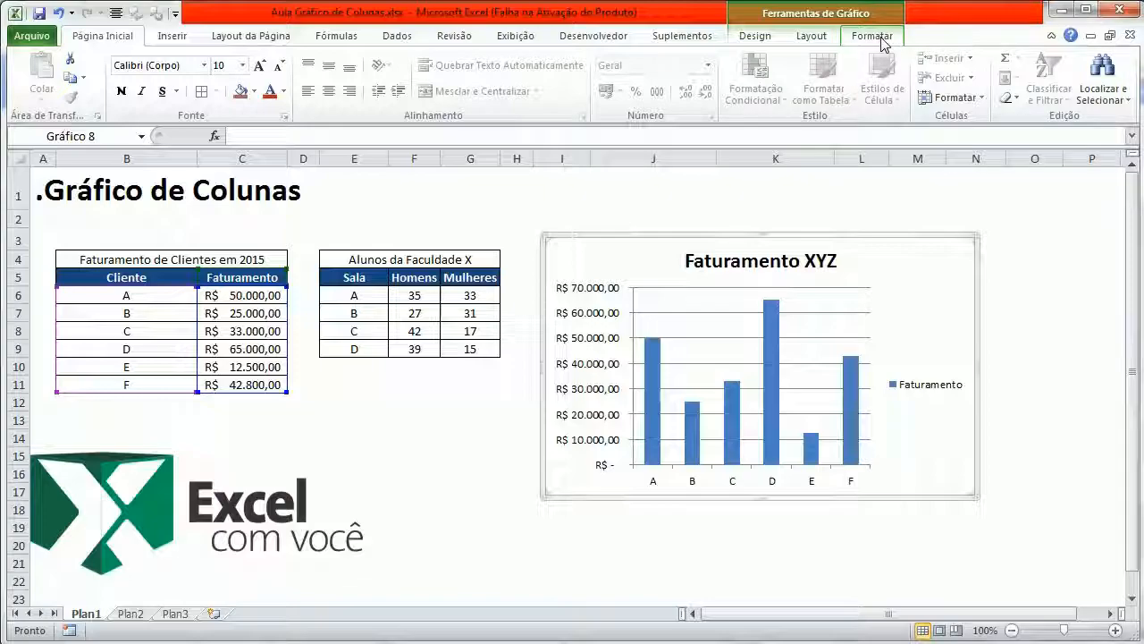
click(806, 198)
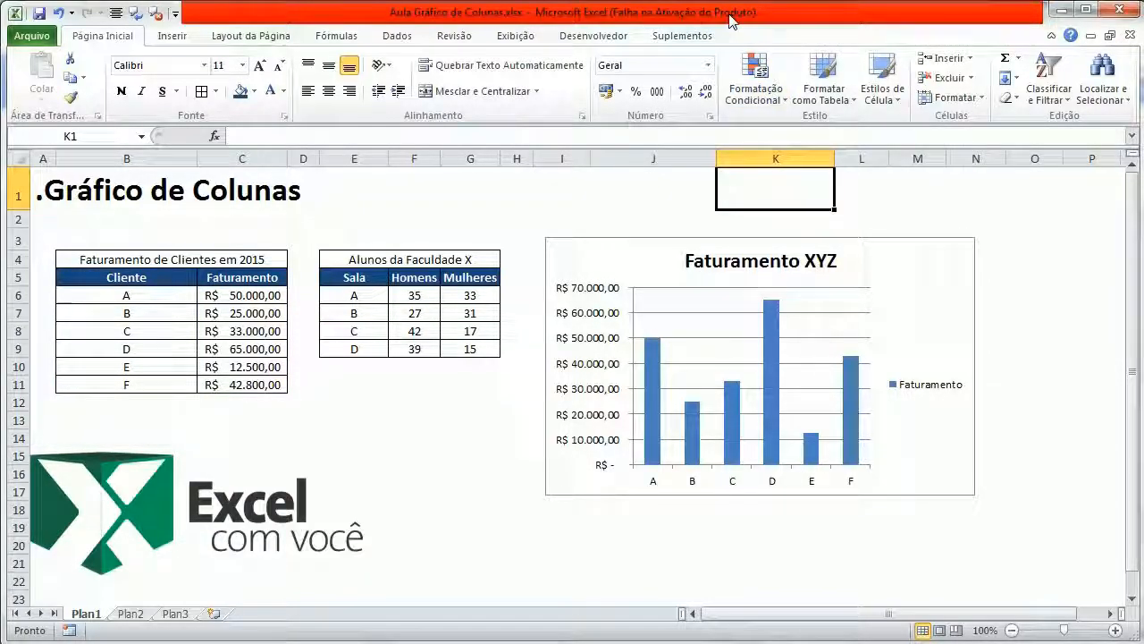
click(709, 239)
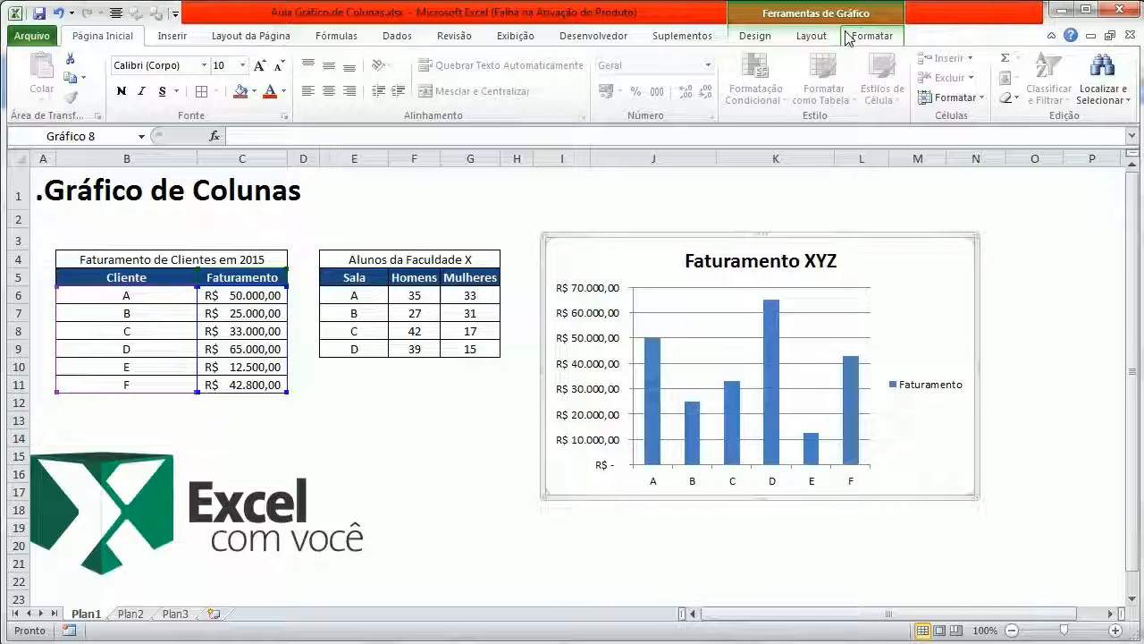
click(758, 38)
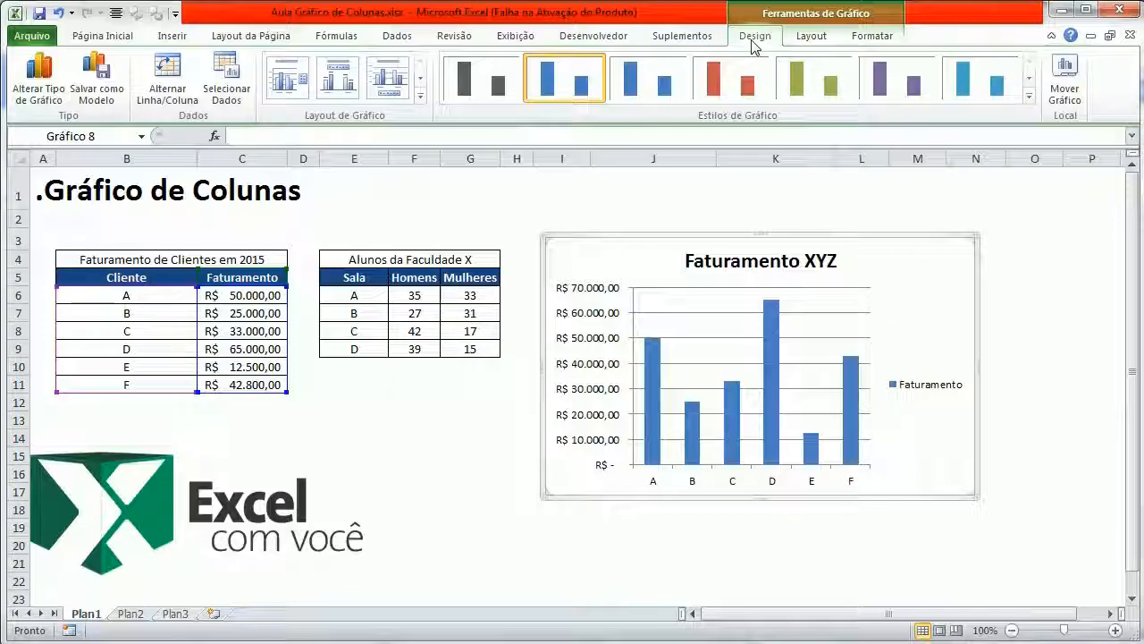
click(27, 93)
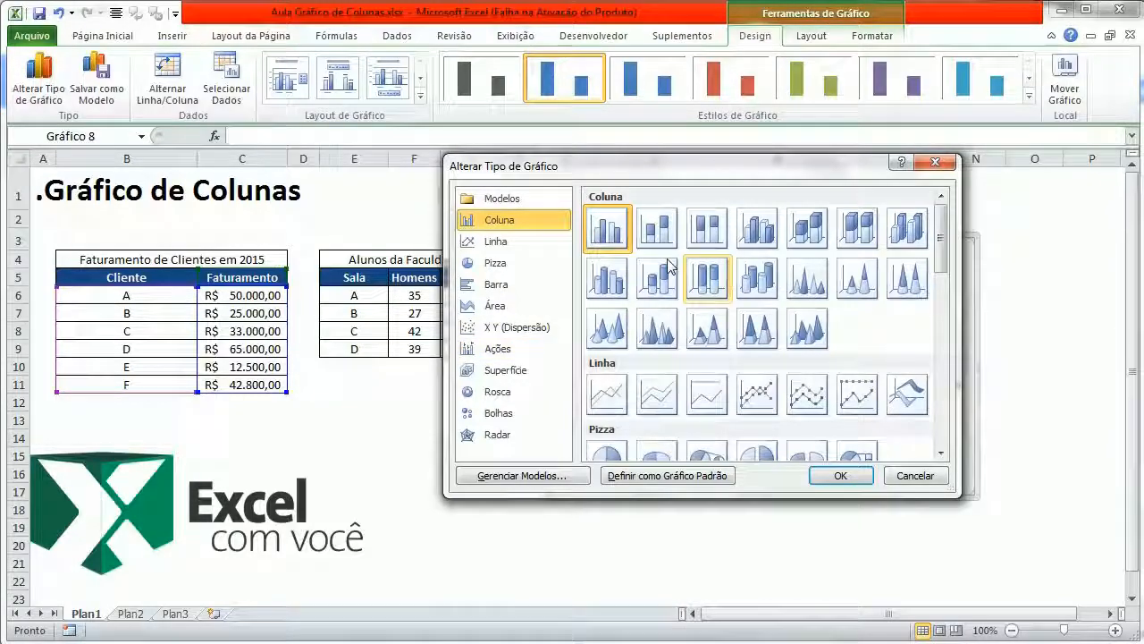
click(916, 478)
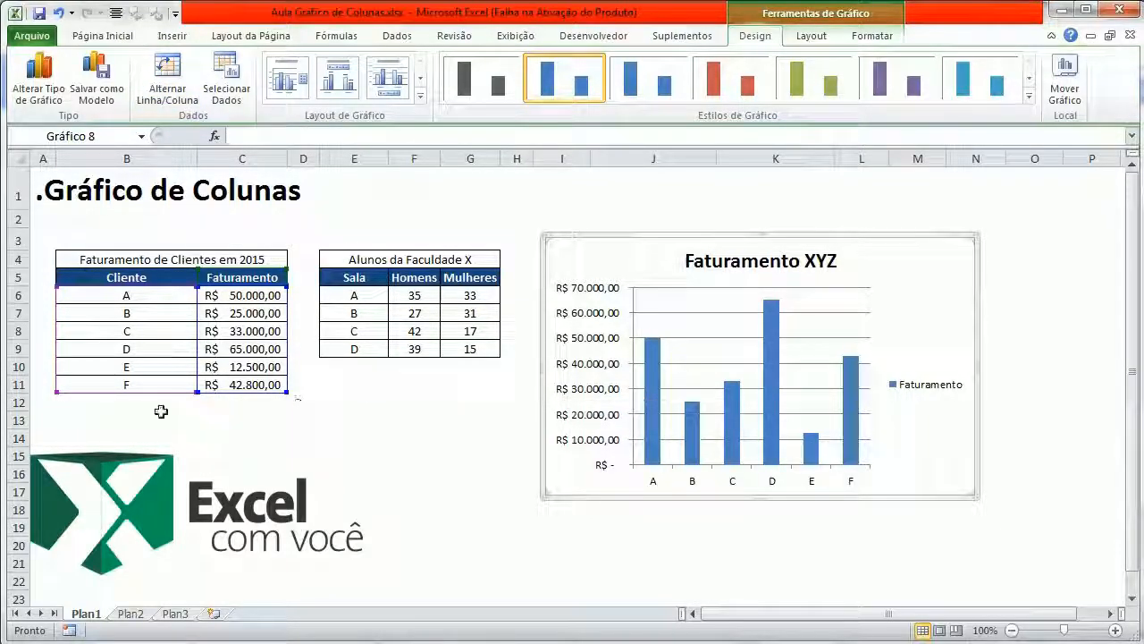
Step: Review the chart's source data range, series and category labels without changing them
click(226, 82)
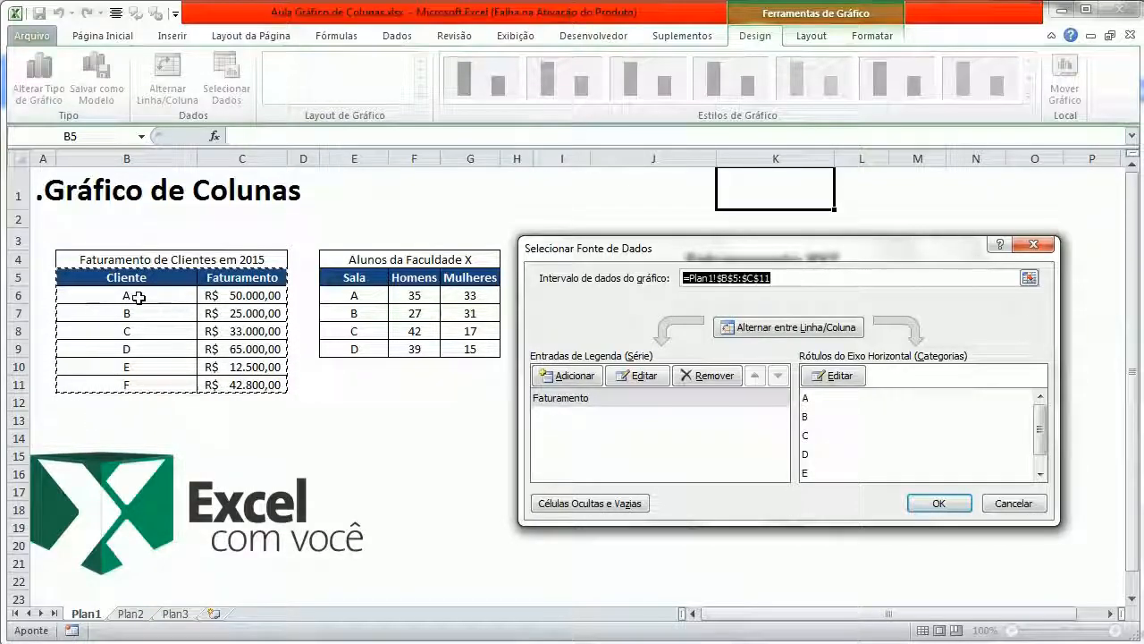
click(1029, 278)
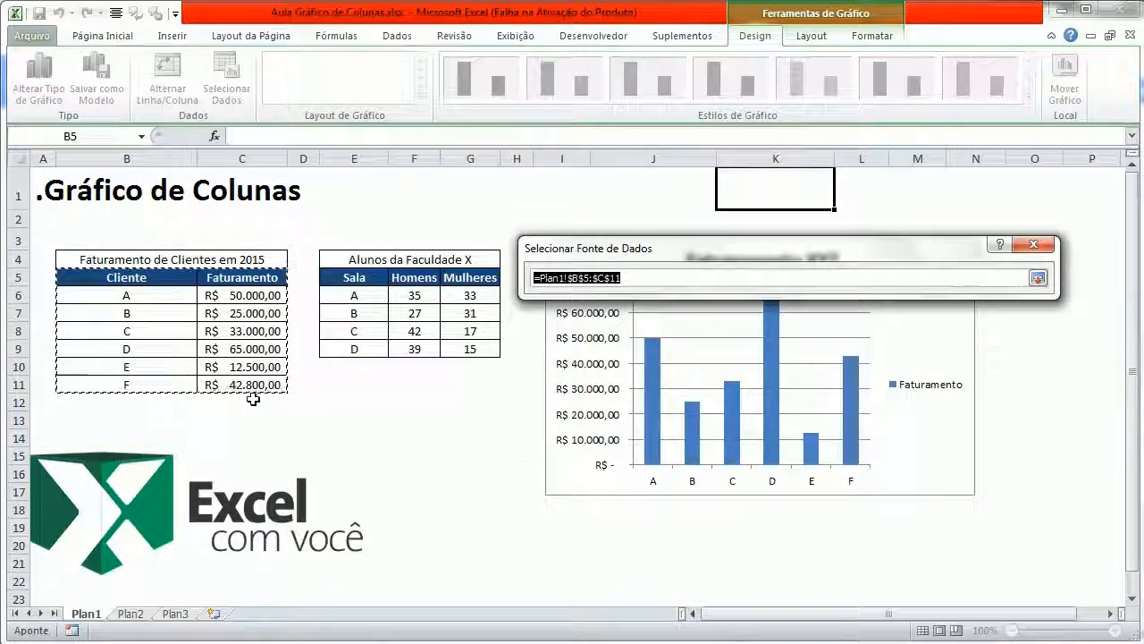
click(1038, 278)
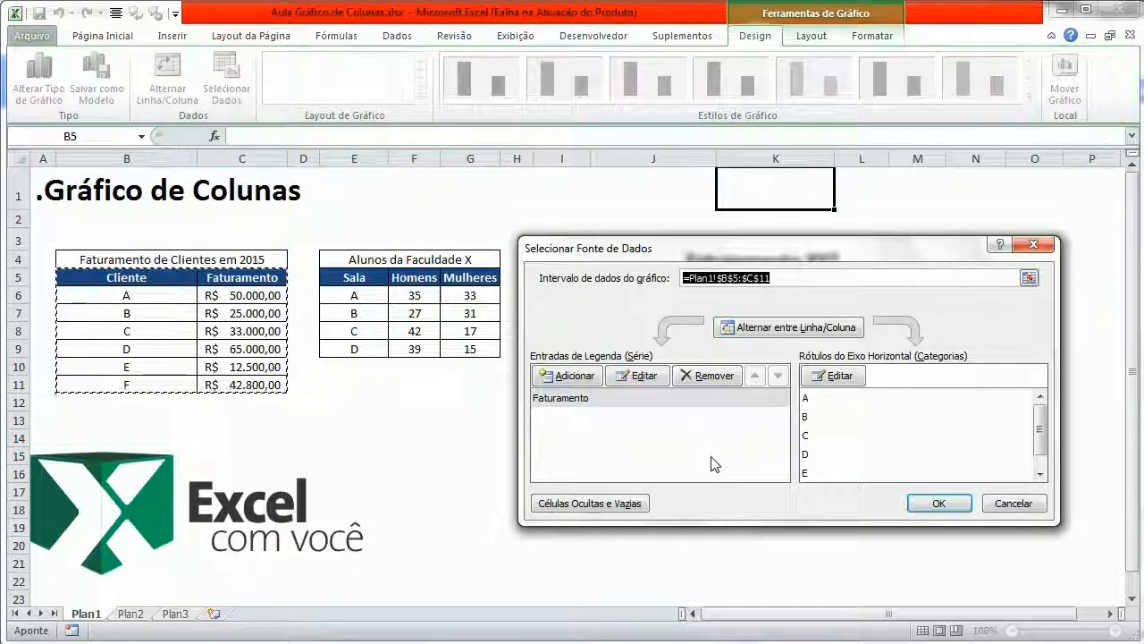
click(1013, 503)
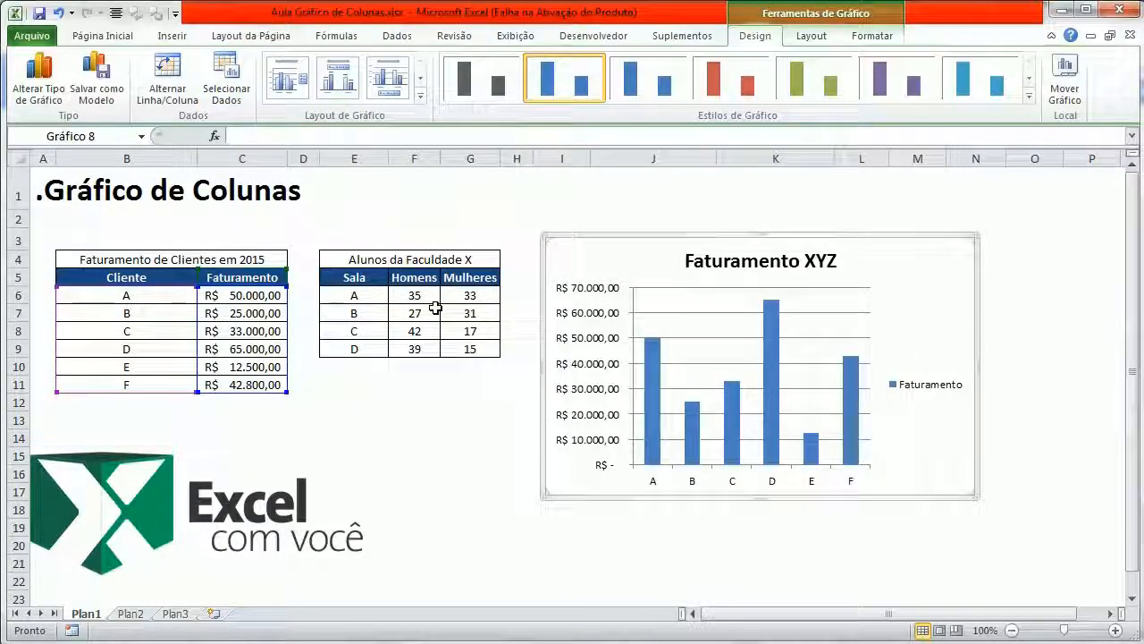
Step: Browse the quick chart layouts and try the first one on the revenue chart
click(420, 94)
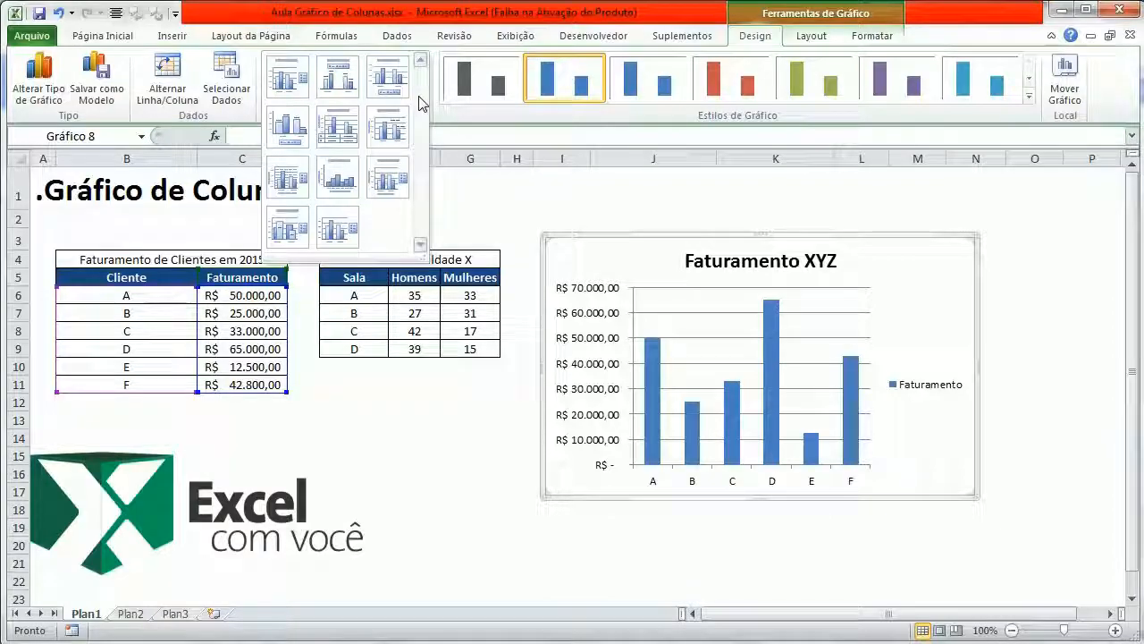
click(475, 179)
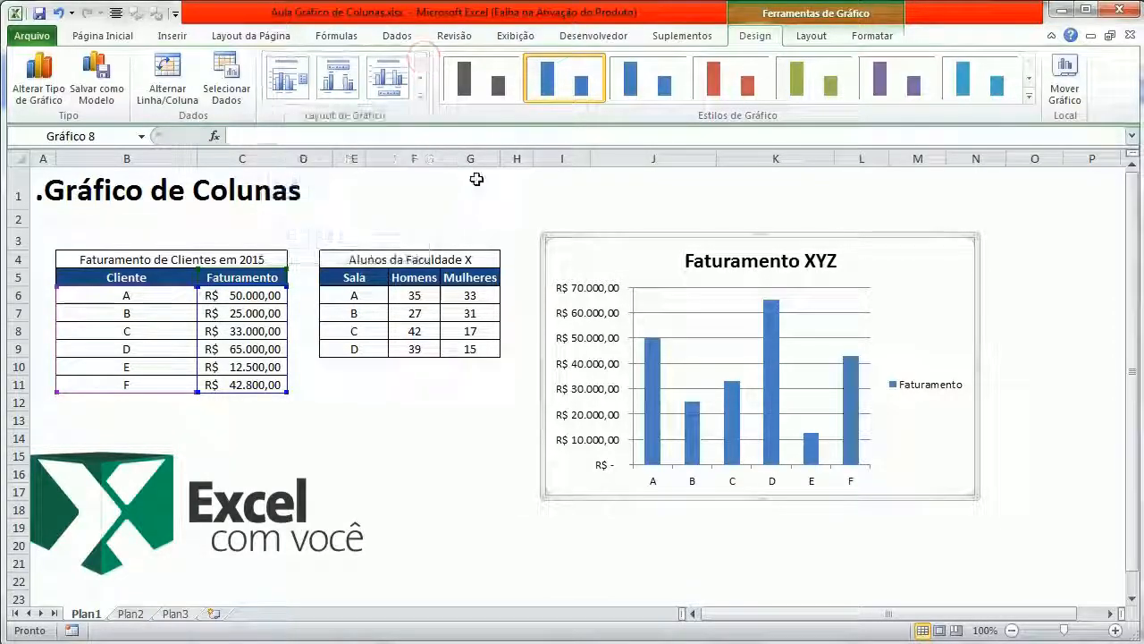
click(424, 98)
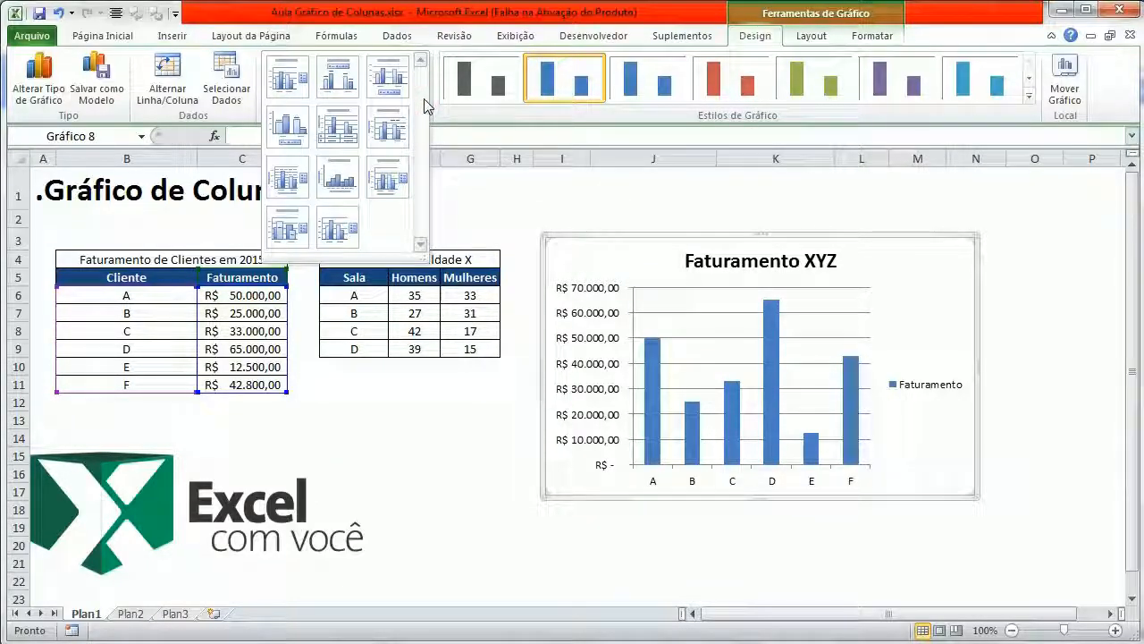
click(287, 81)
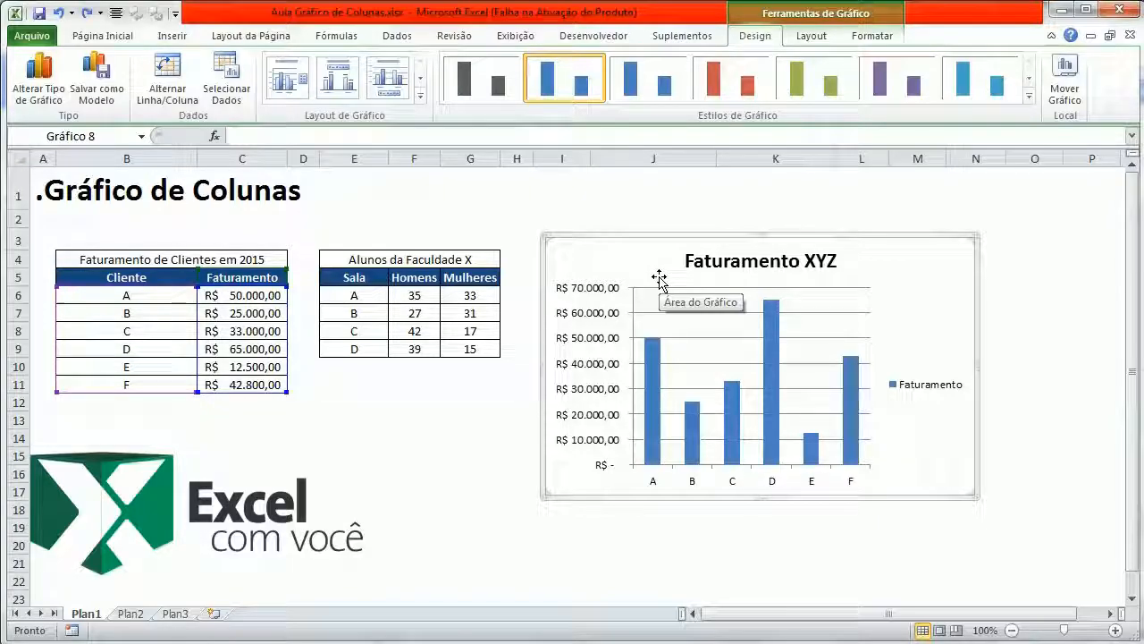
click(611, 233)
Step: Try the quick layout with data labels above the columns and the legend under the title, undo it, and review the other layouts
click(420, 95)
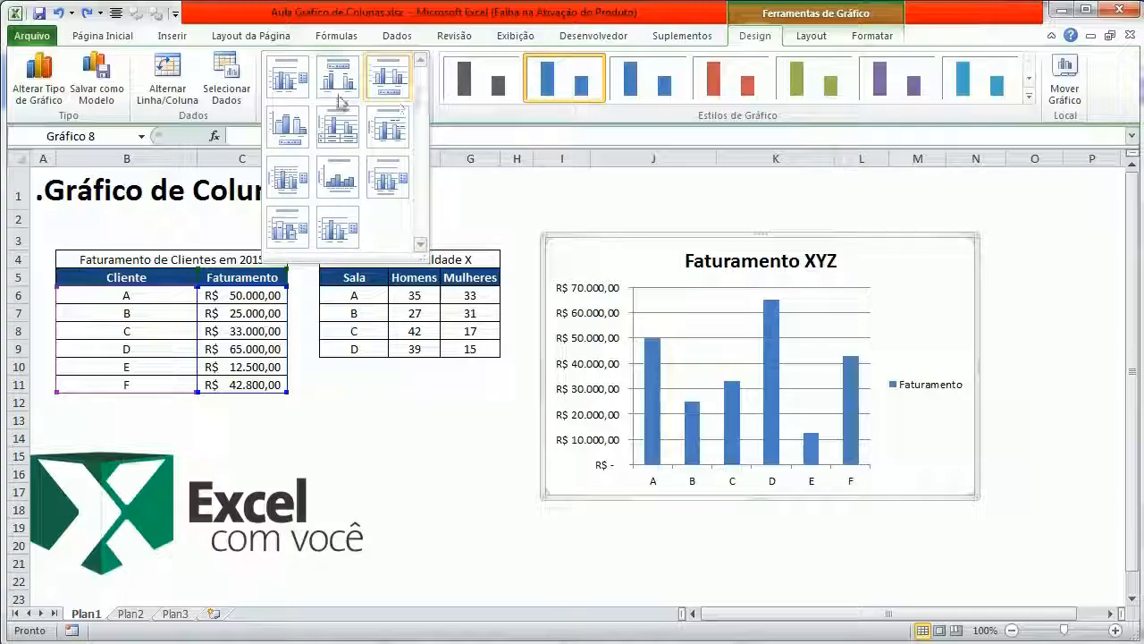
click(336, 89)
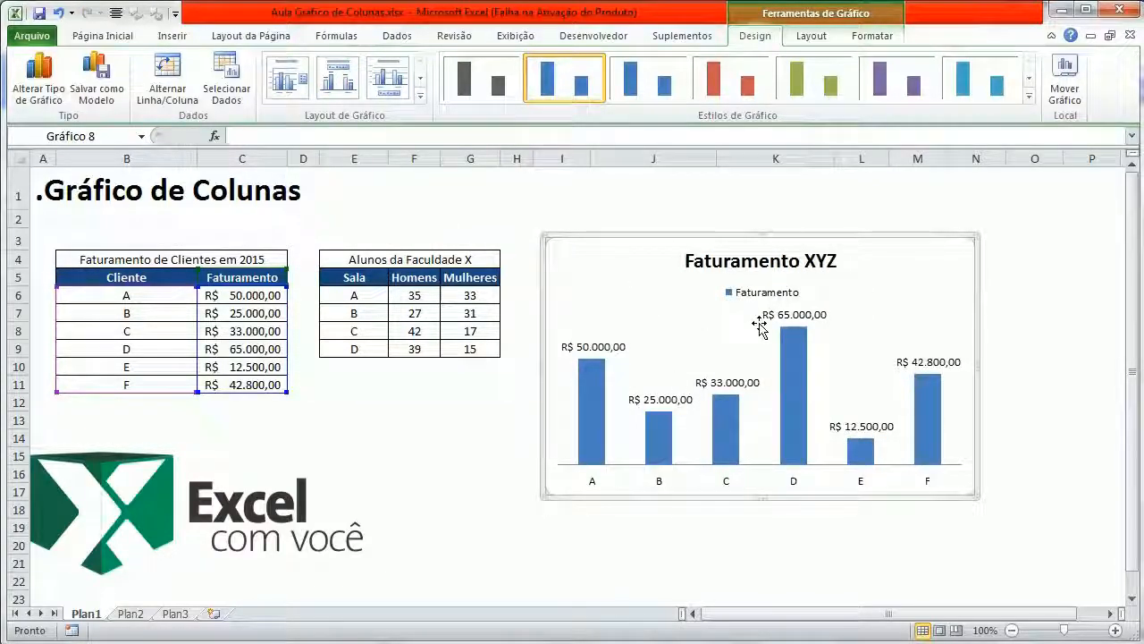
key(ctrl+z)
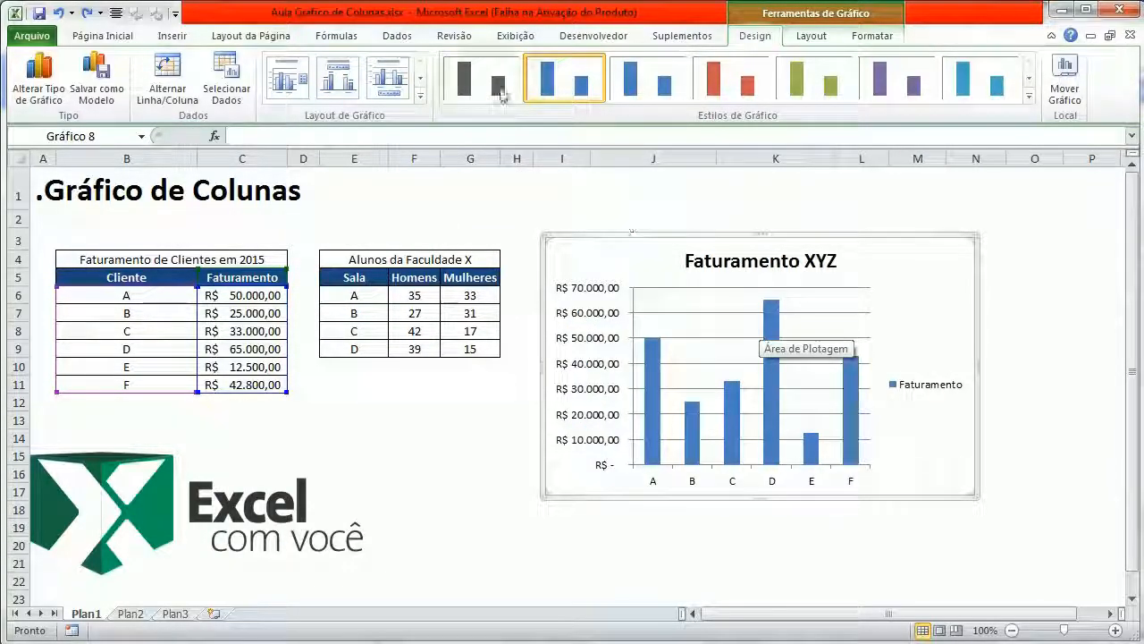
click(421, 98)
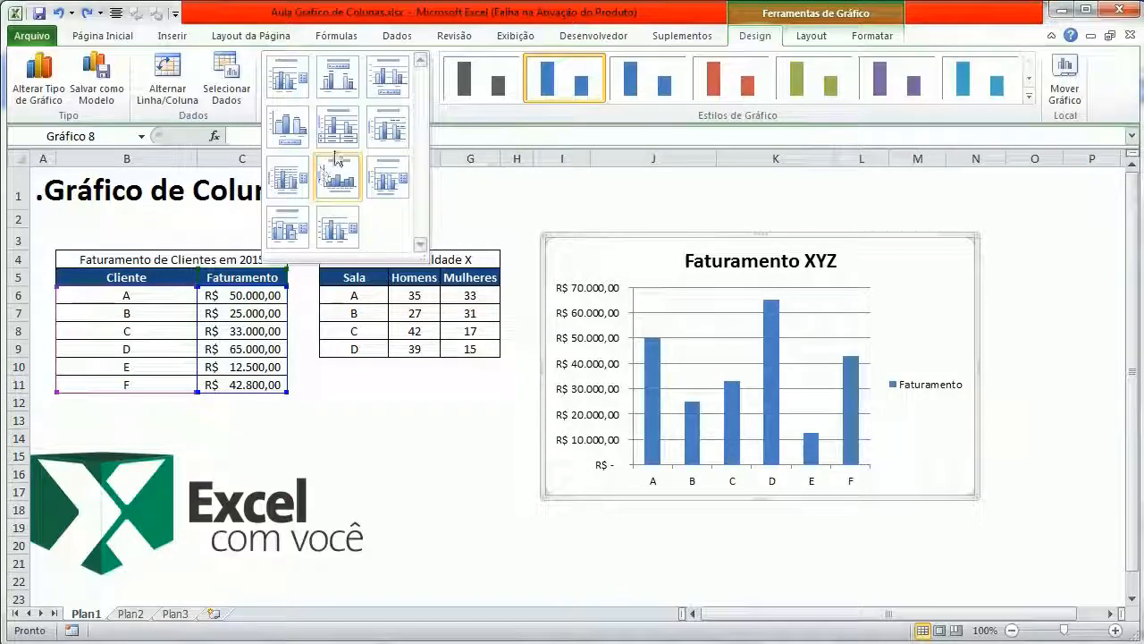
click(437, 183)
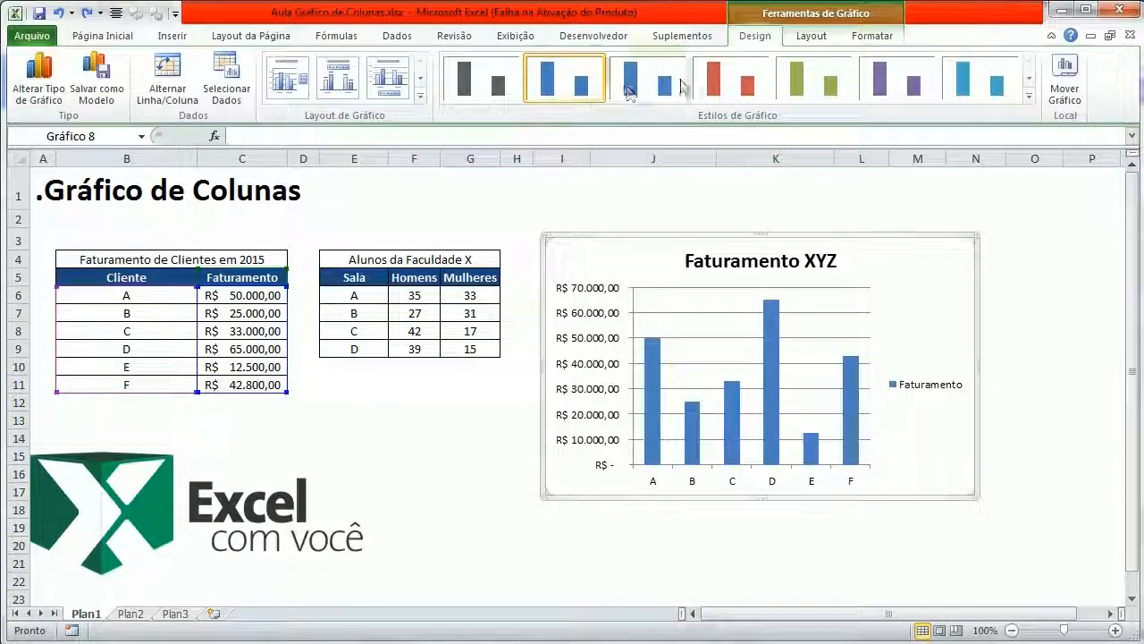
Step: Try the blue chart style with the black background on the revenue chart, and undo it
click(1030, 95)
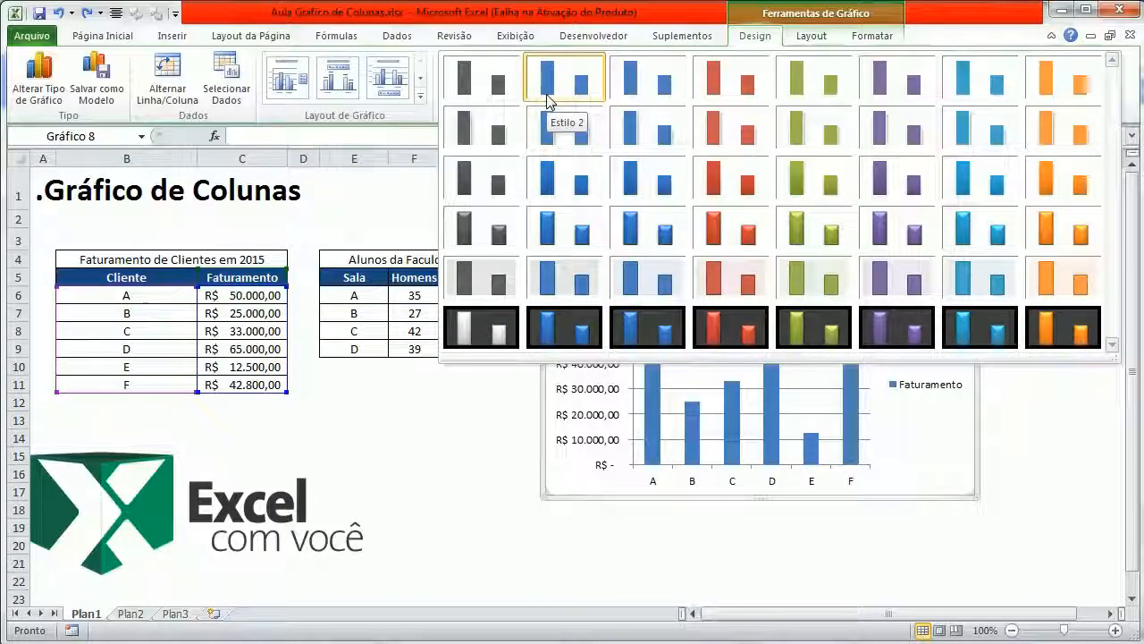
click(581, 332)
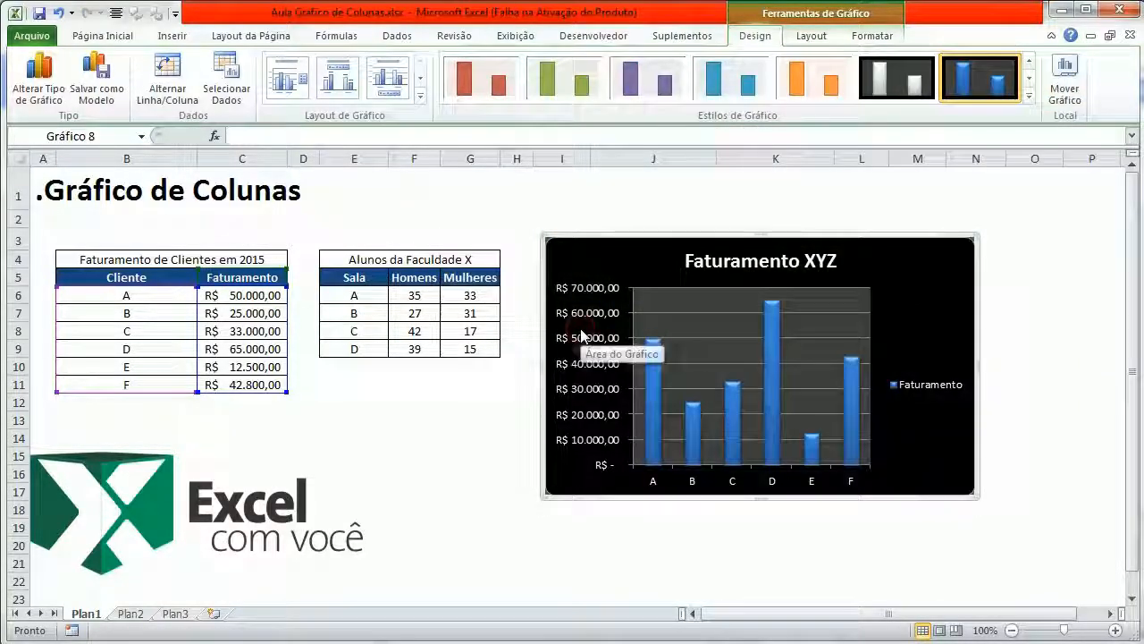
key(ctrl+z)
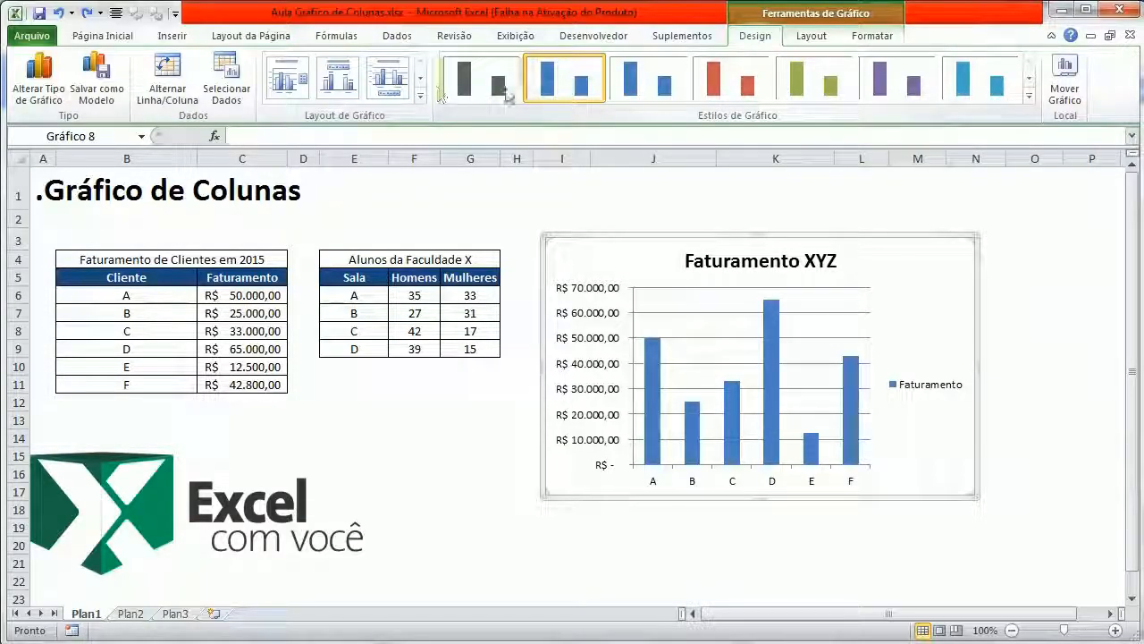
Step: Remove the revenue chart's title, add a title above the chart again, and reselect the whole chart
click(817, 43)
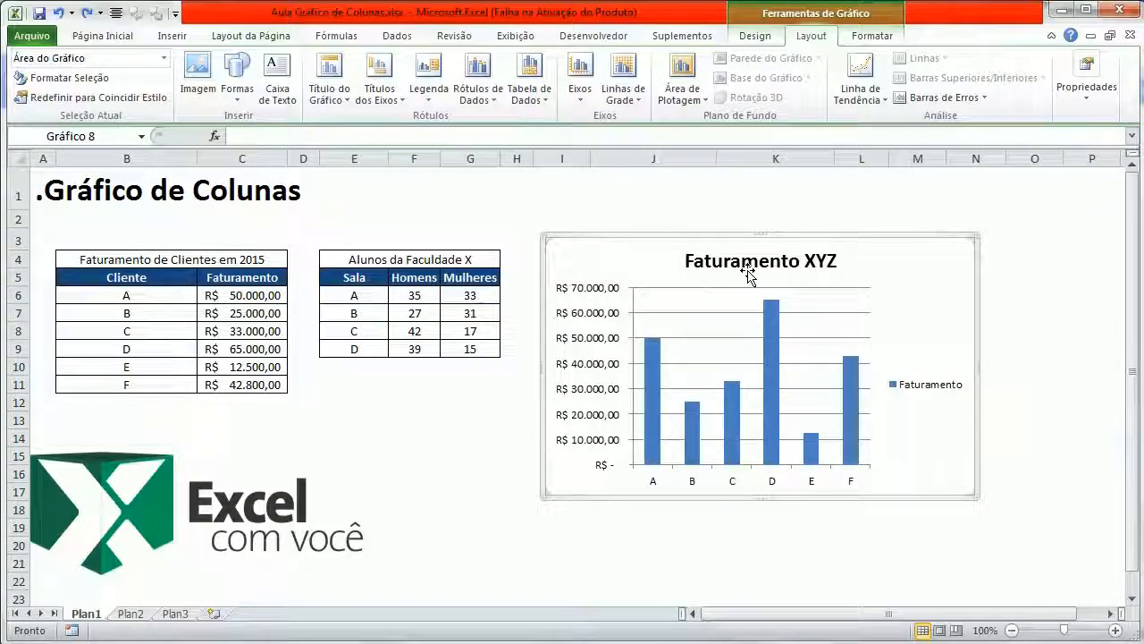
click(348, 101)
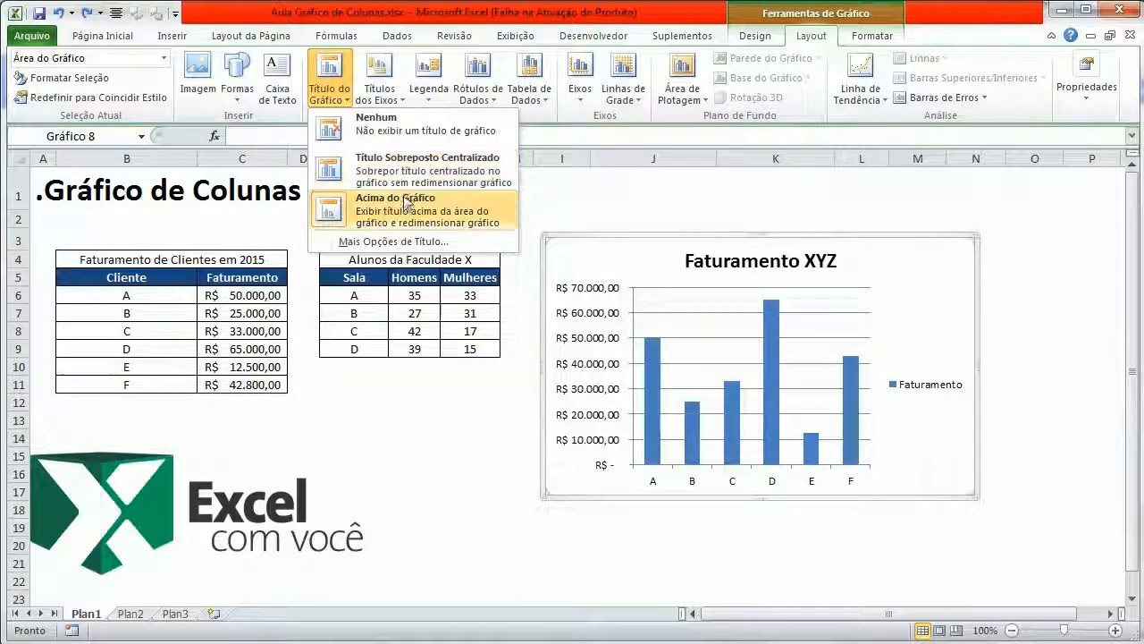
click(413, 128)
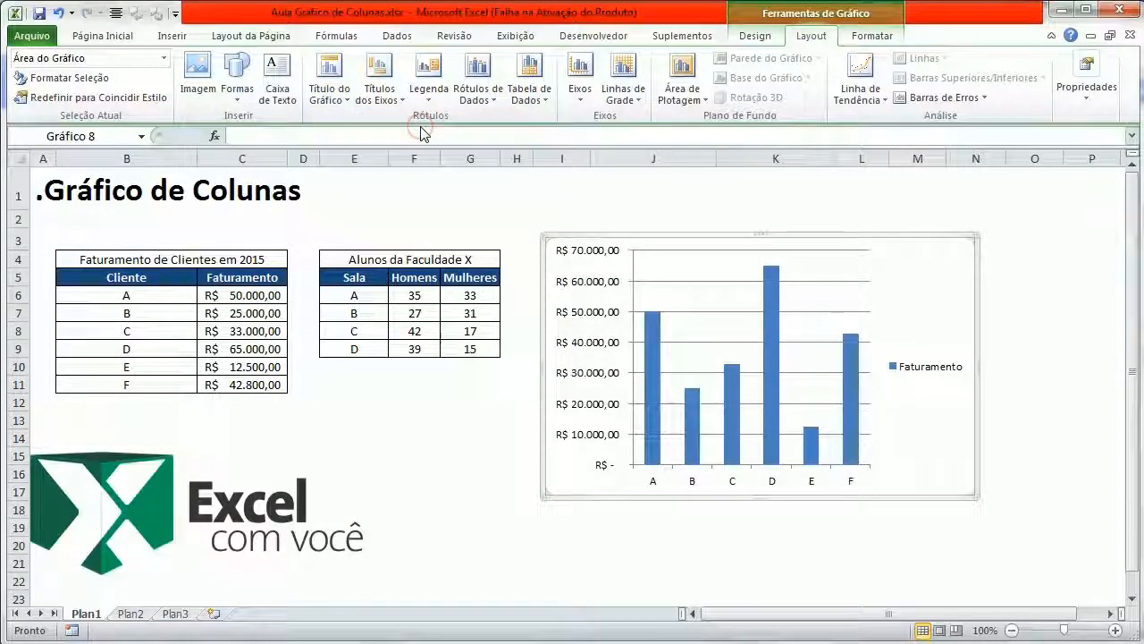
click(346, 79)
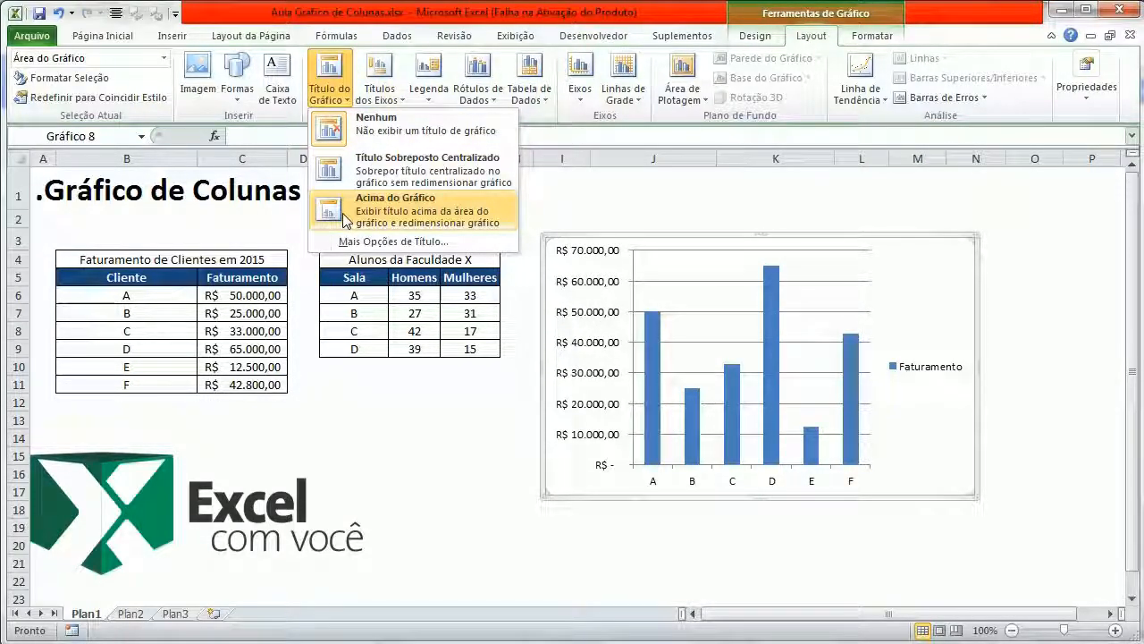
click(346, 214)
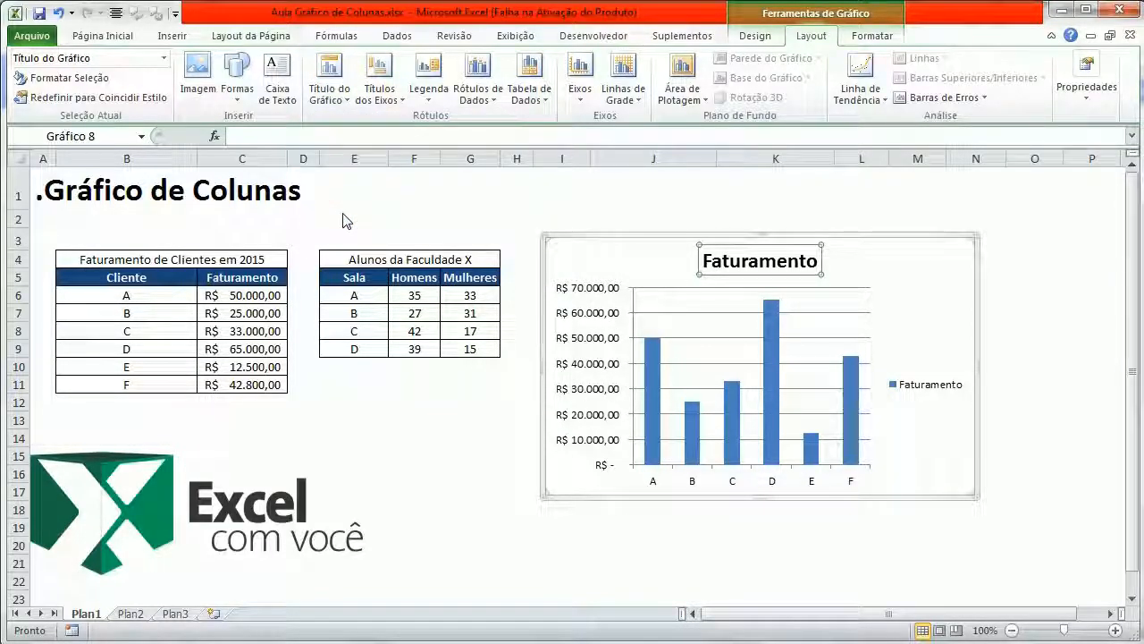
click(423, 217)
click(614, 238)
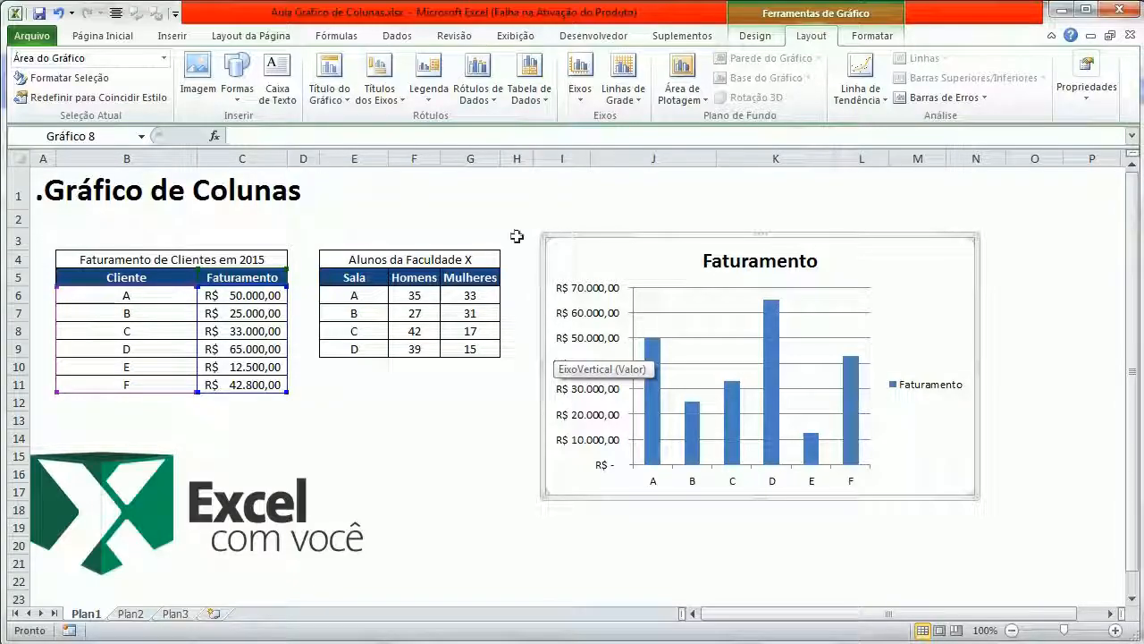
Step: Add a horizontal axis title below the category axis reading "Clientes da Loja XYZ"
click(394, 107)
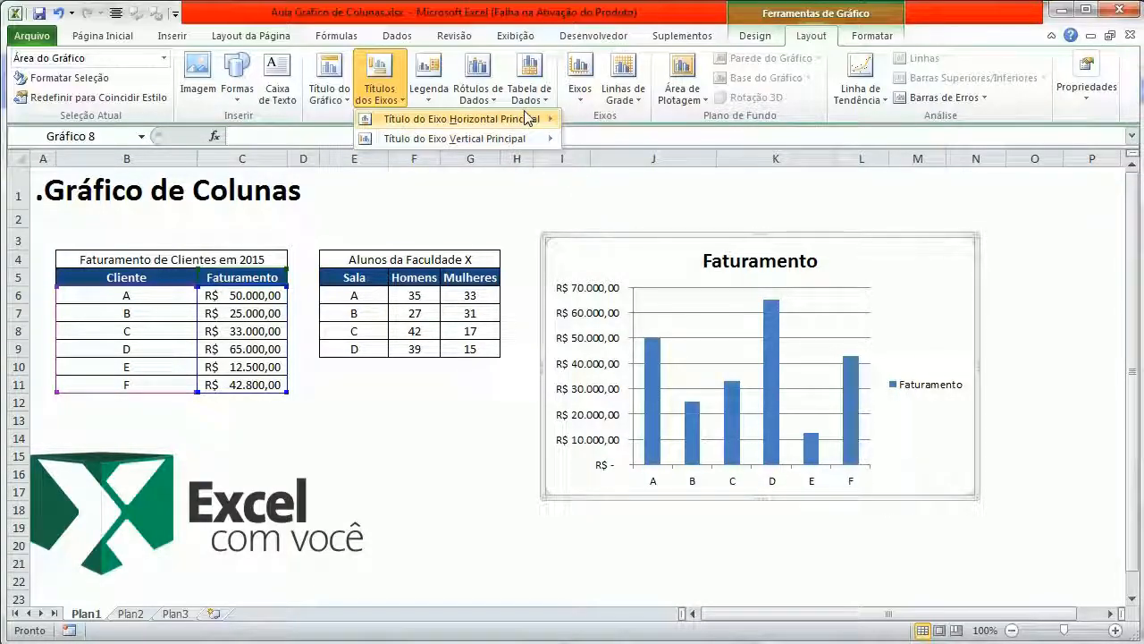
mouse_move(523, 121)
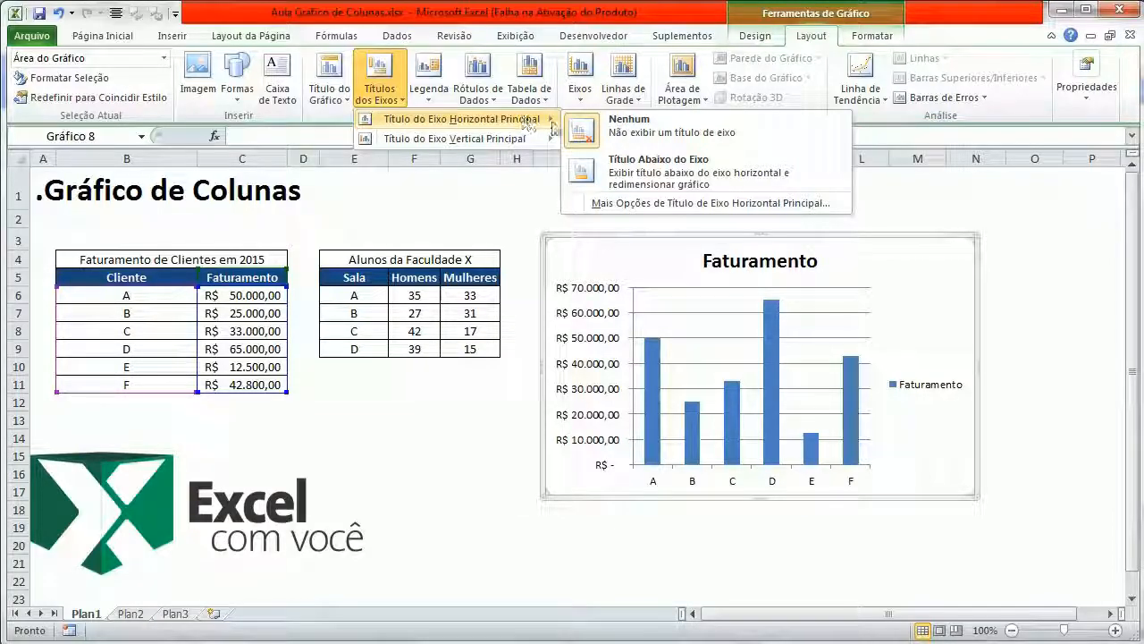
click(647, 170)
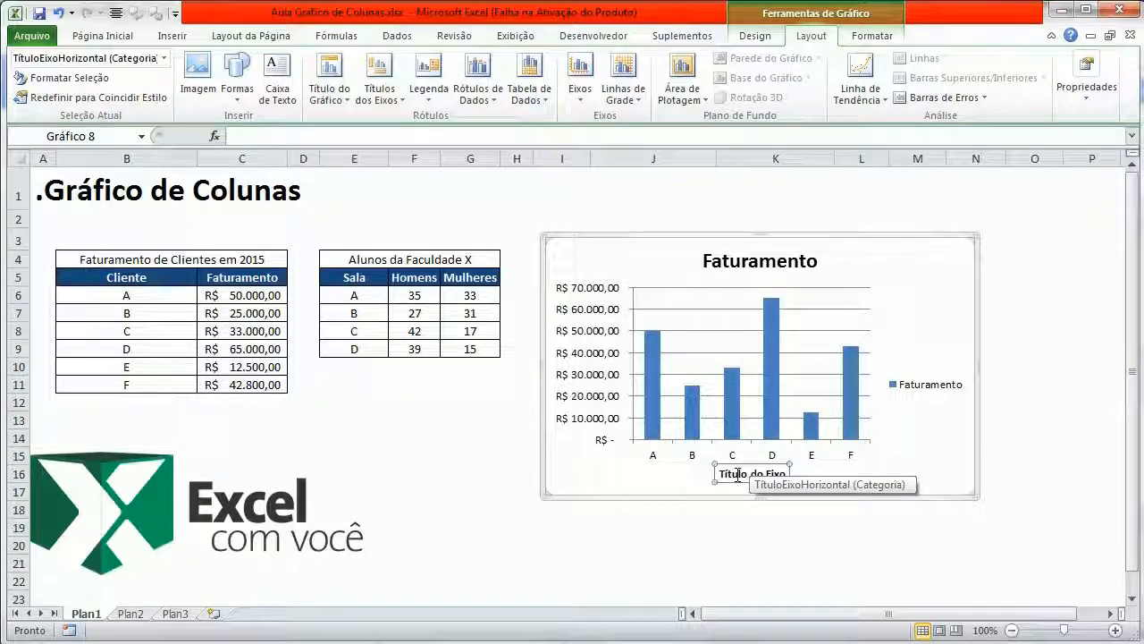
drag(720, 474, 788, 475)
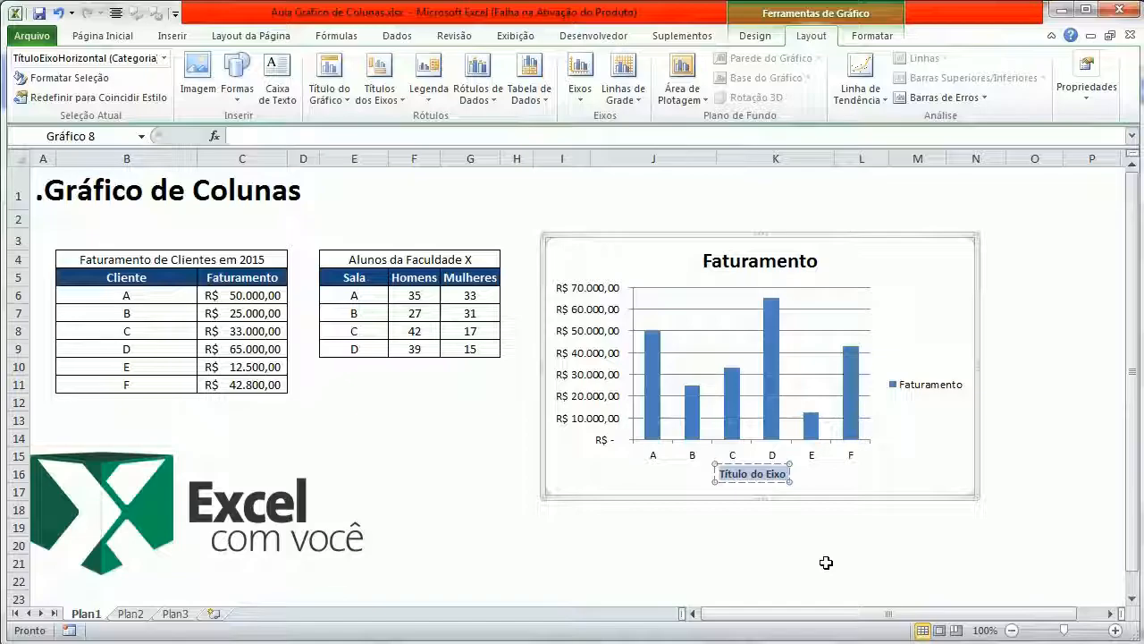
text(Clientes da Loja XYZ)
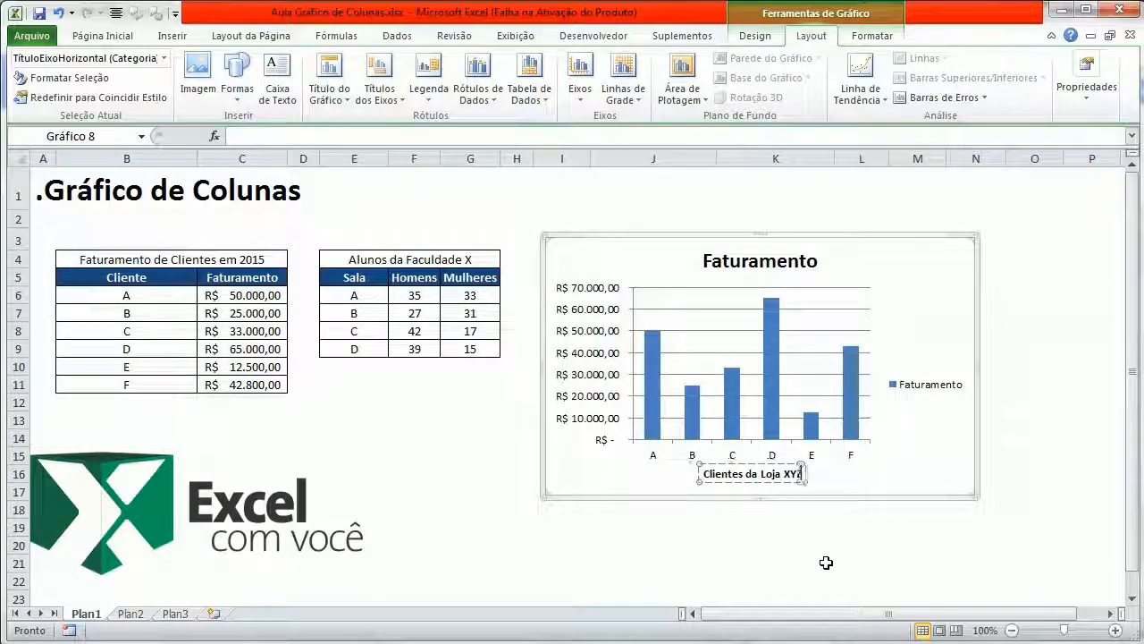
click(826, 563)
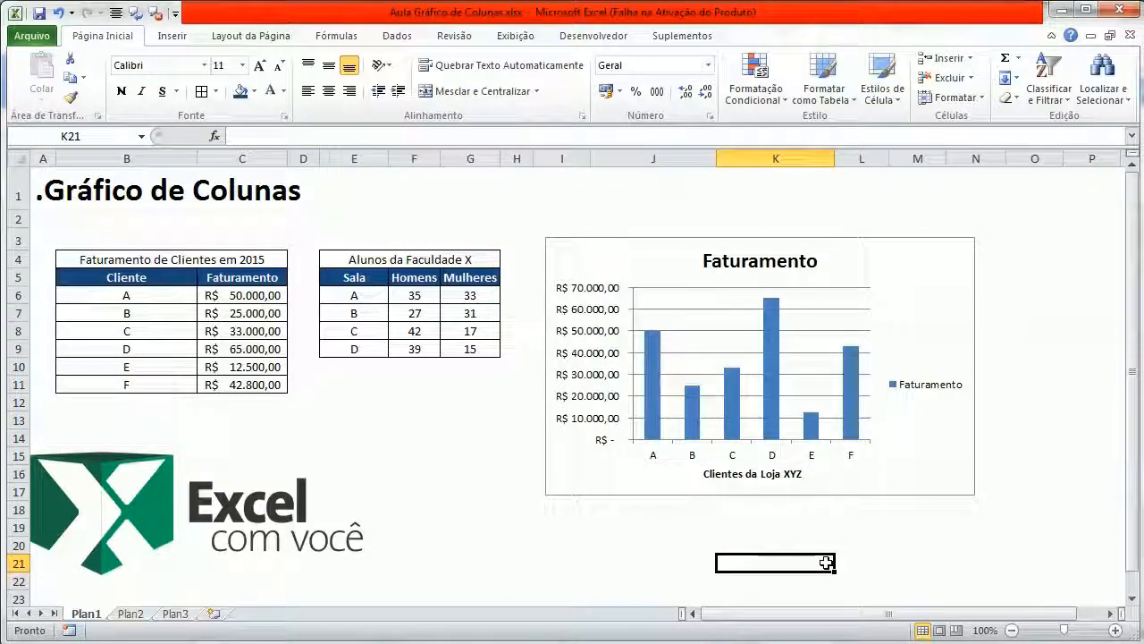
Step: Enlarge the chart from its upper-right corner and add a rotated vertical axis title reading "Faturamento"
click(848, 496)
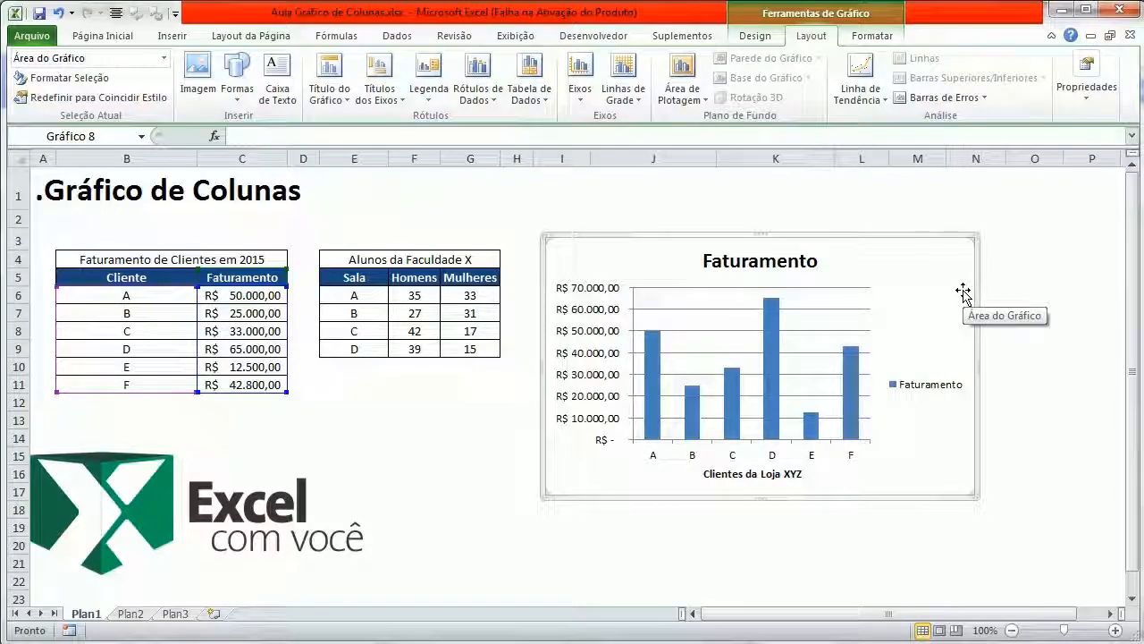
drag(977, 236, 1018, 192)
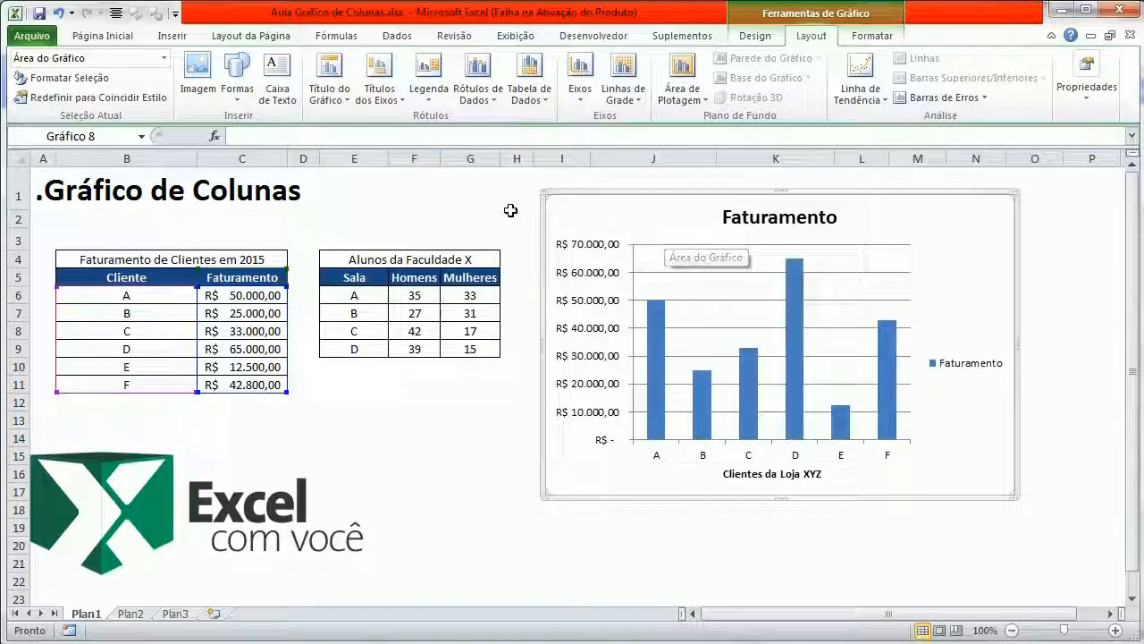
click(386, 105)
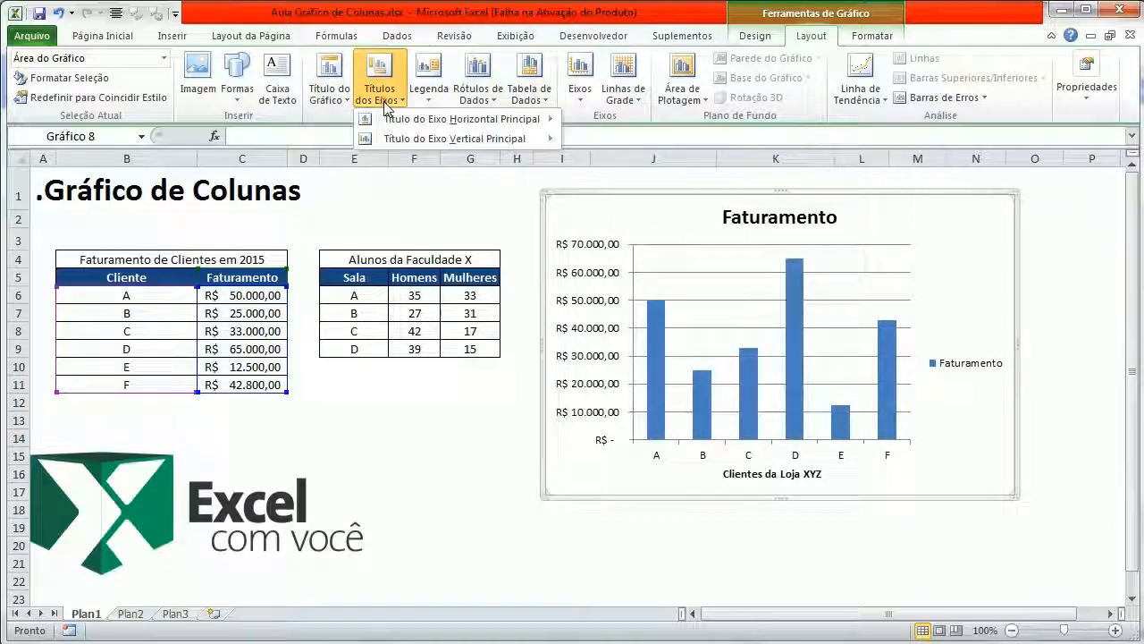
mouse_move(390, 139)
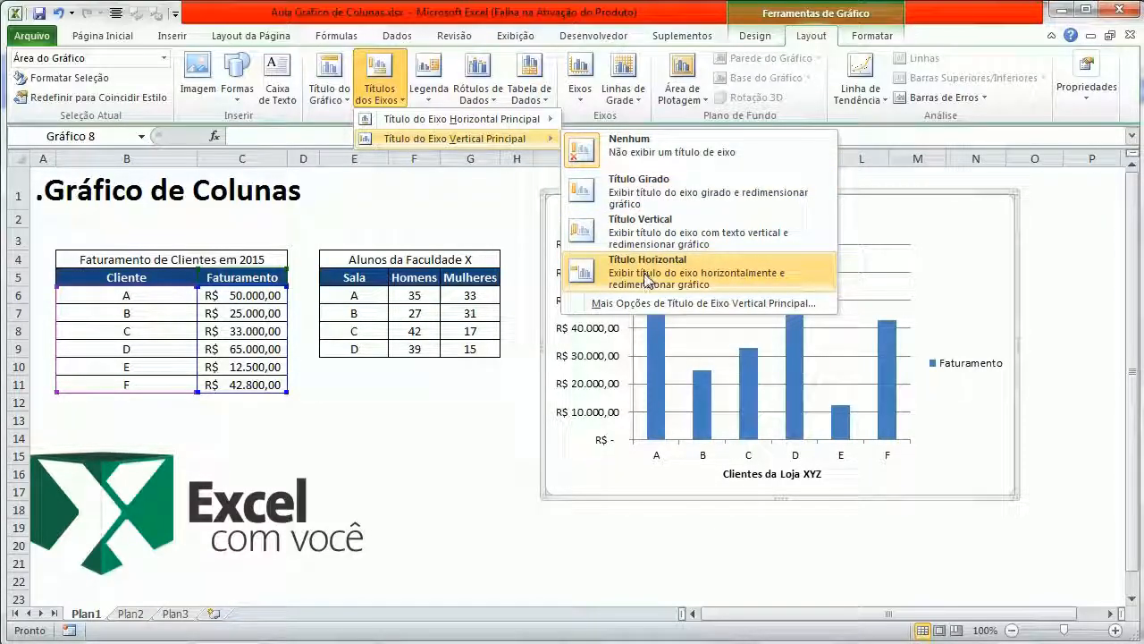
click(661, 202)
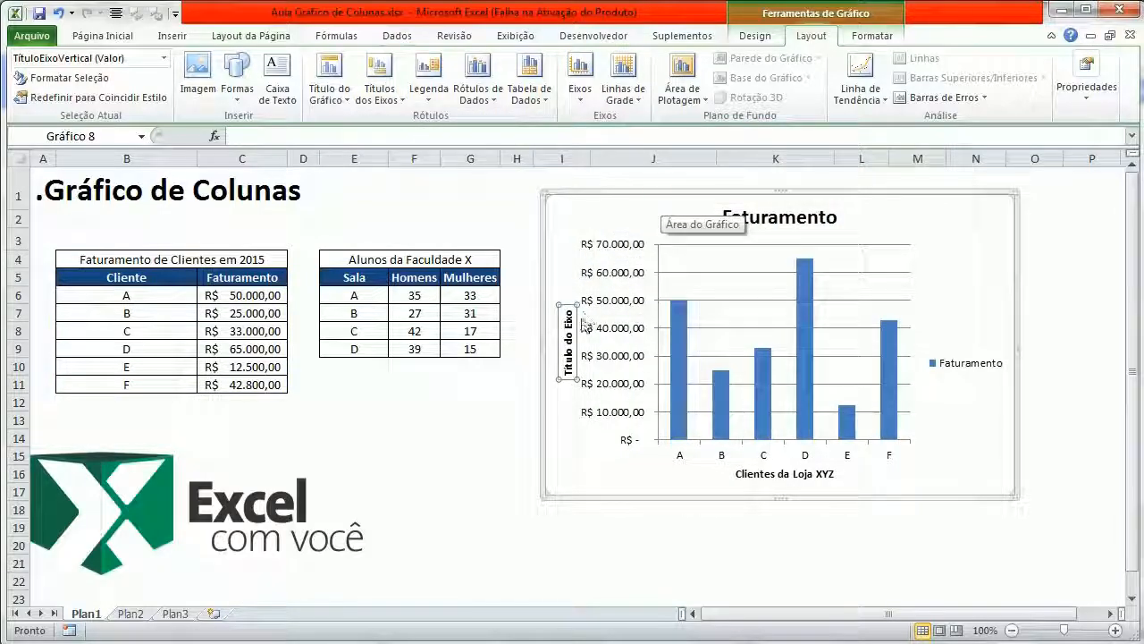
triple_click(567, 351)
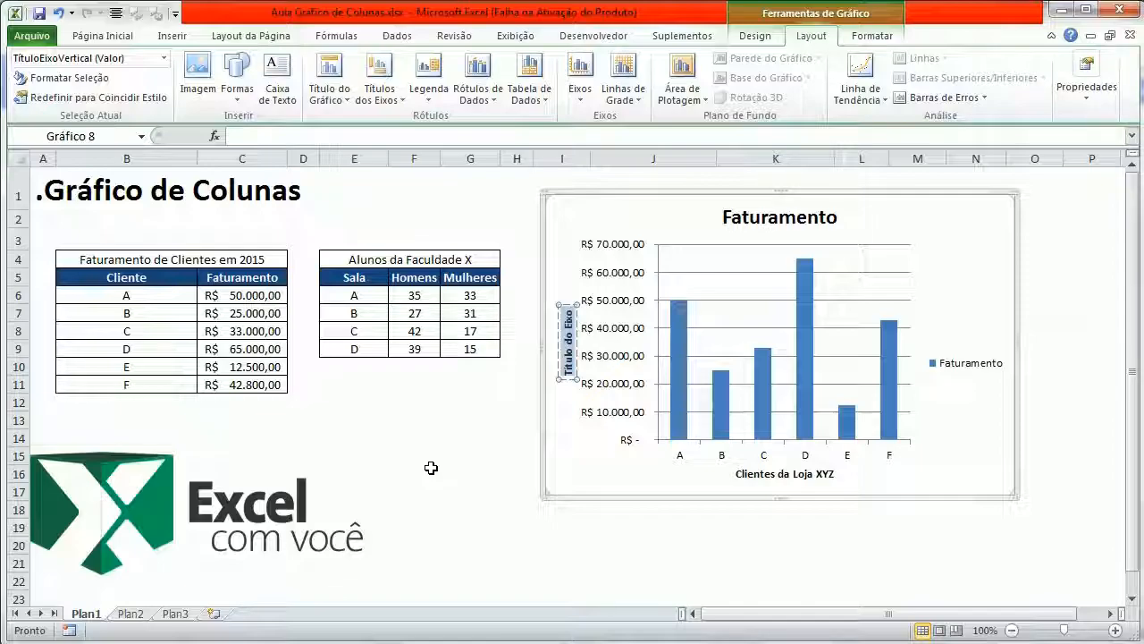
key(Delete)
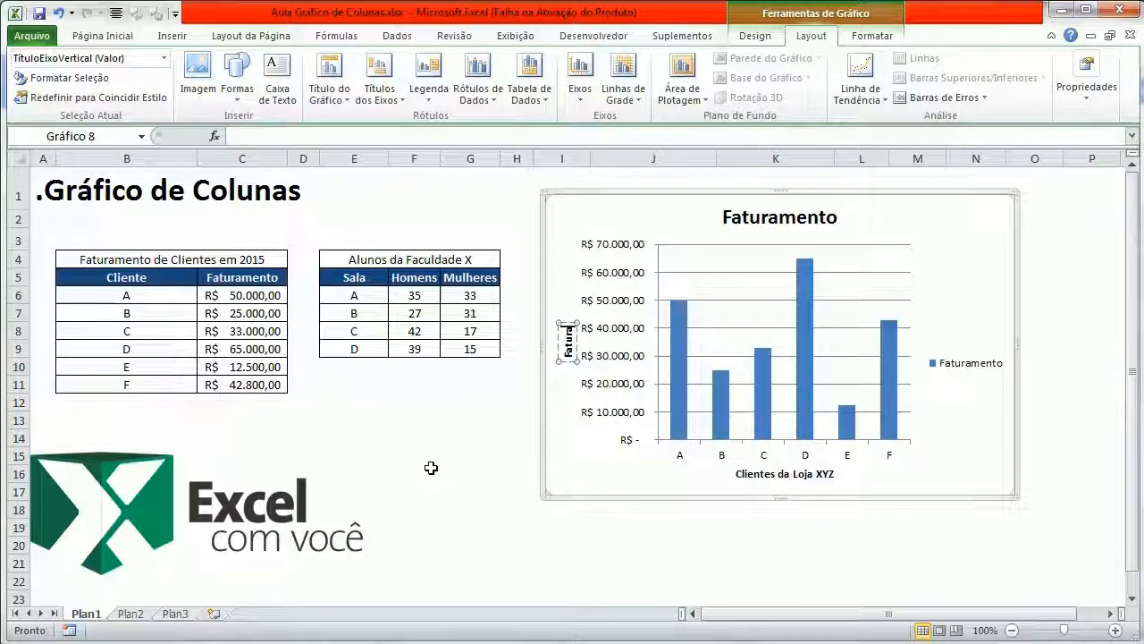
click(431, 468)
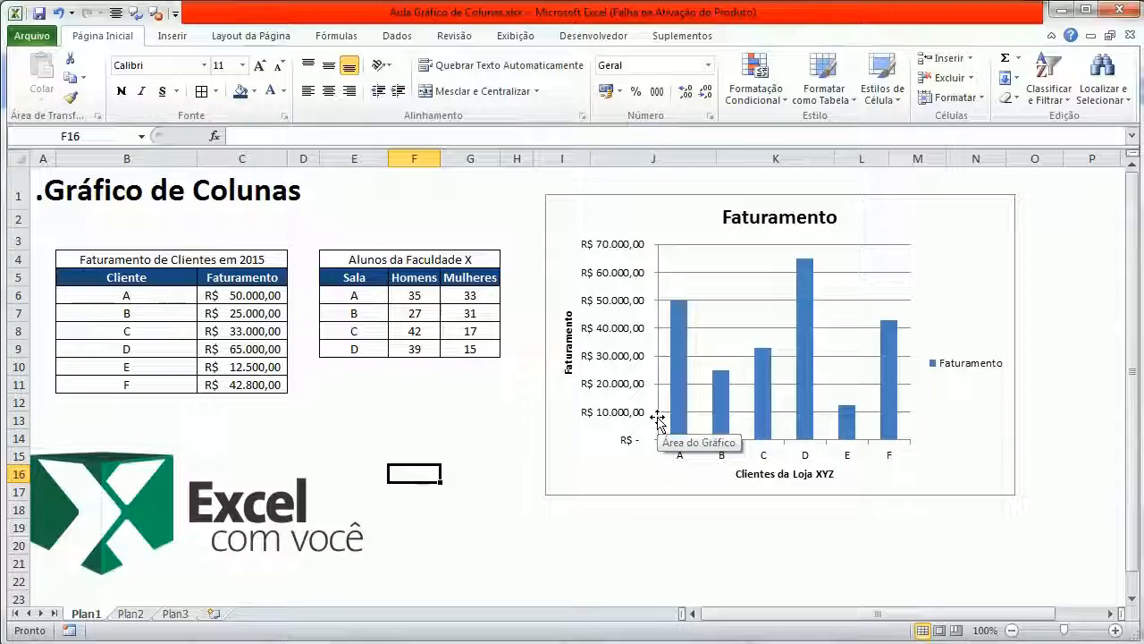
Step: Review the chart's legend options, try the legend above the plot, and put it back on the right
click(685, 212)
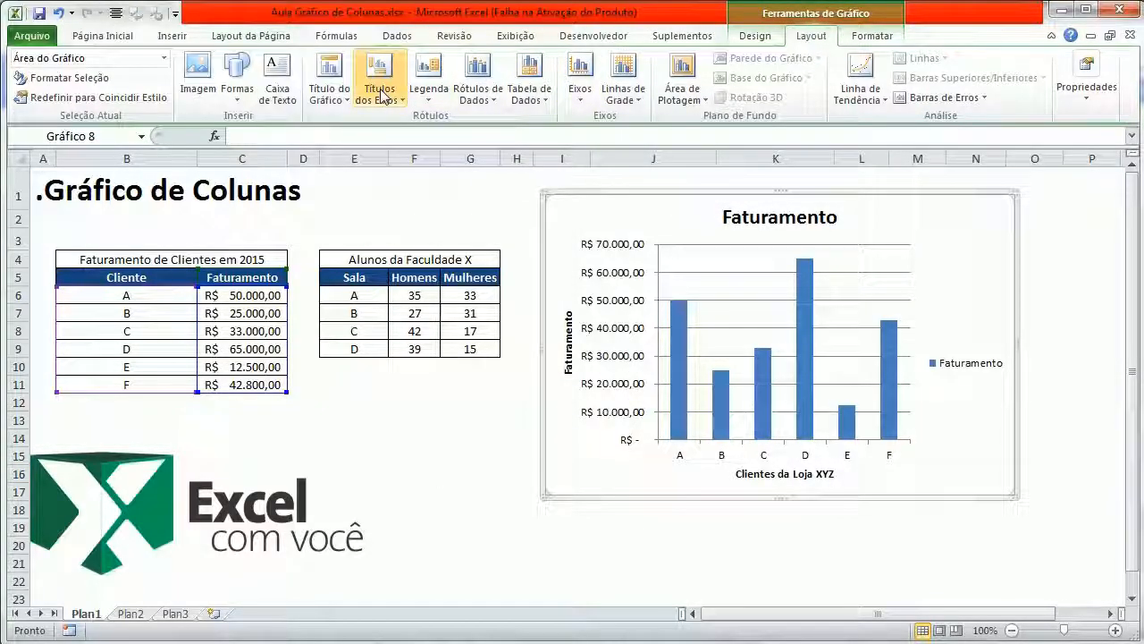
click(424, 97)
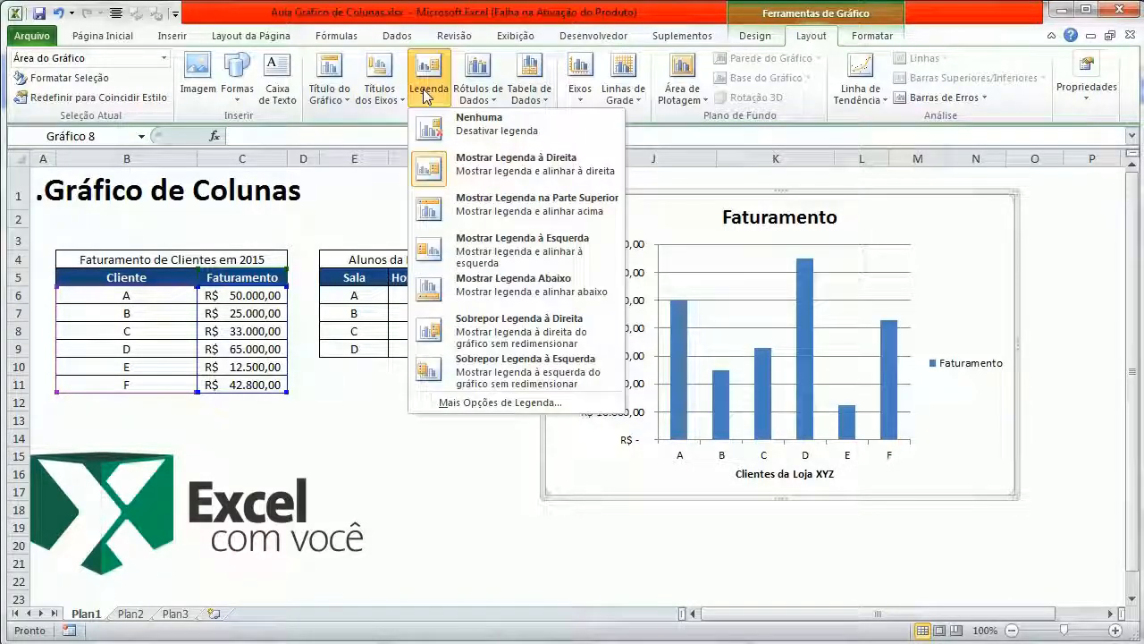
click(423, 97)
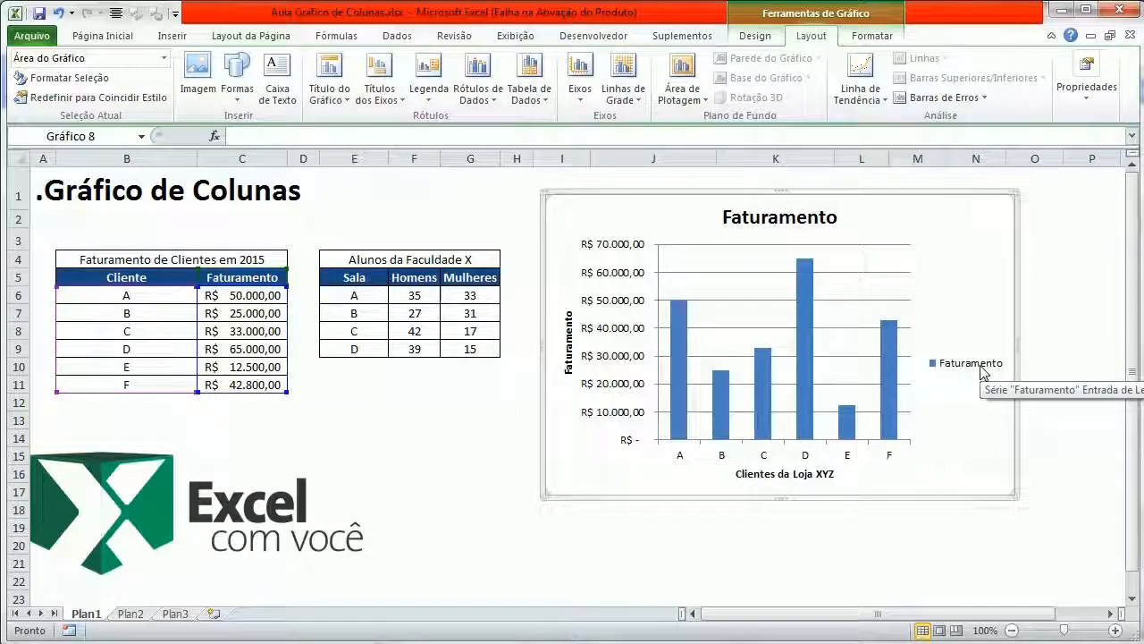
click(446, 95)
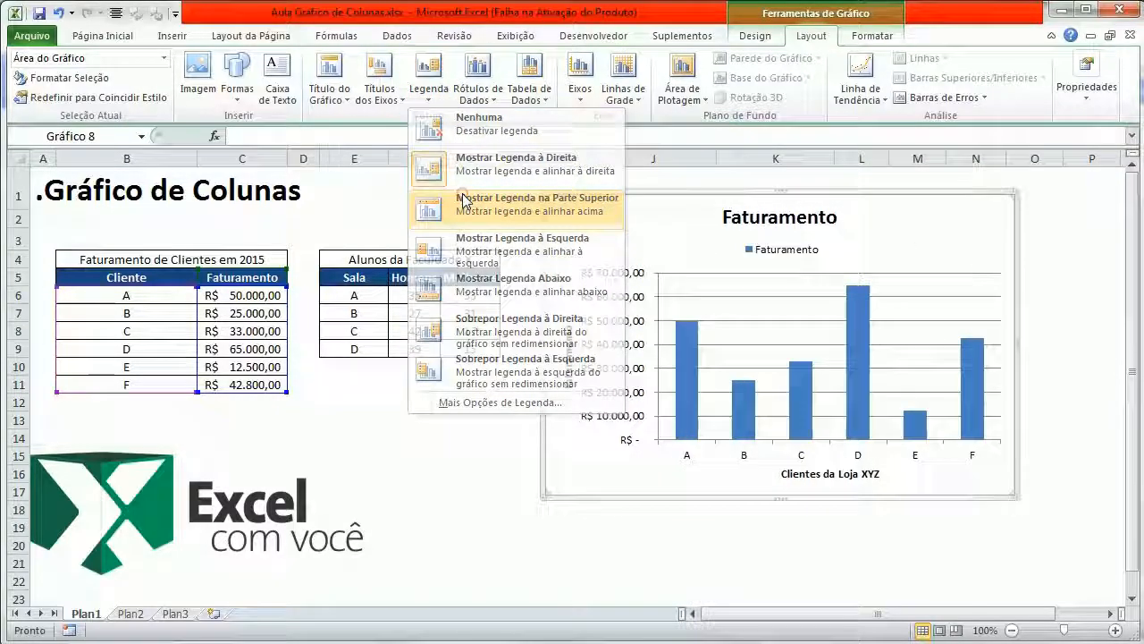
click(460, 201)
click(429, 79)
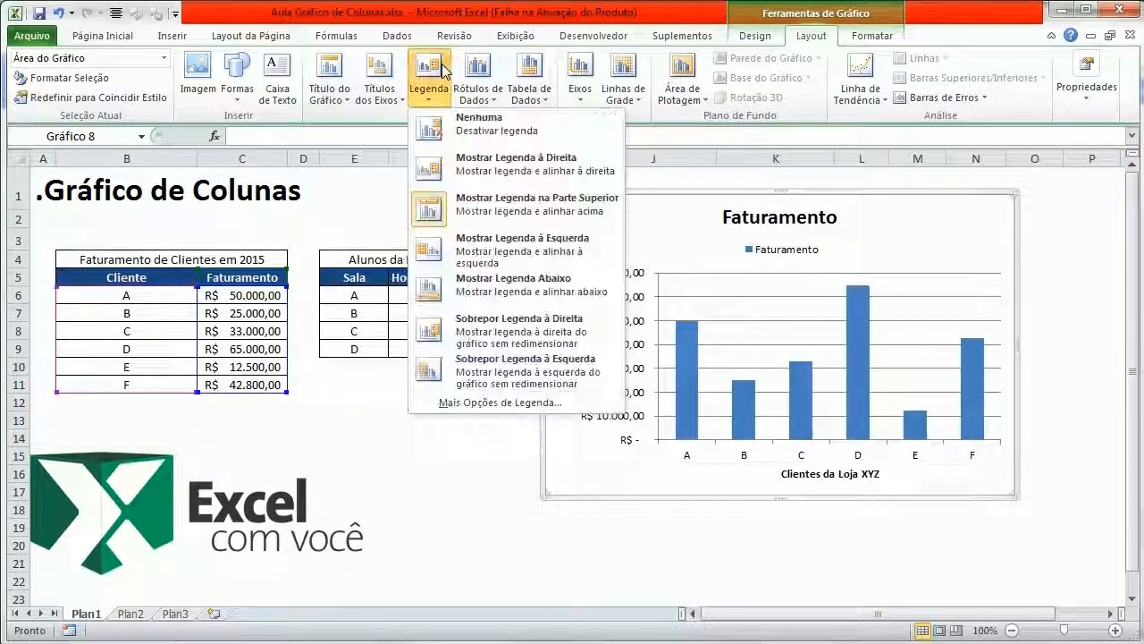
click(505, 164)
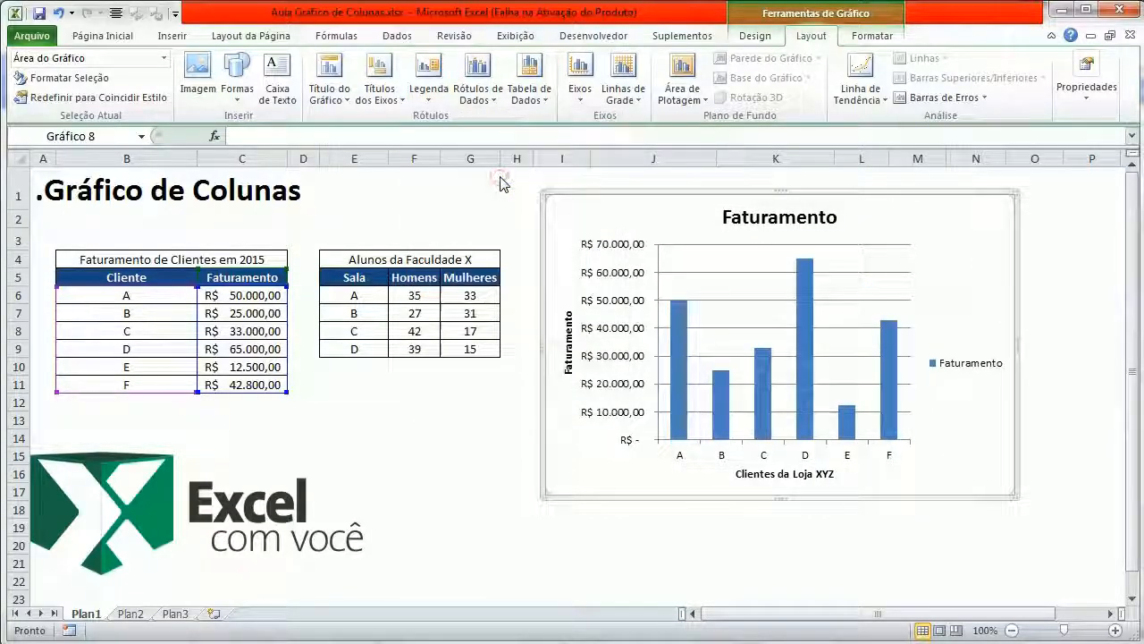
Step: Try overlaying the legend on the right and then on the left of the chart, and restore the standard right-hand legend
click(440, 87)
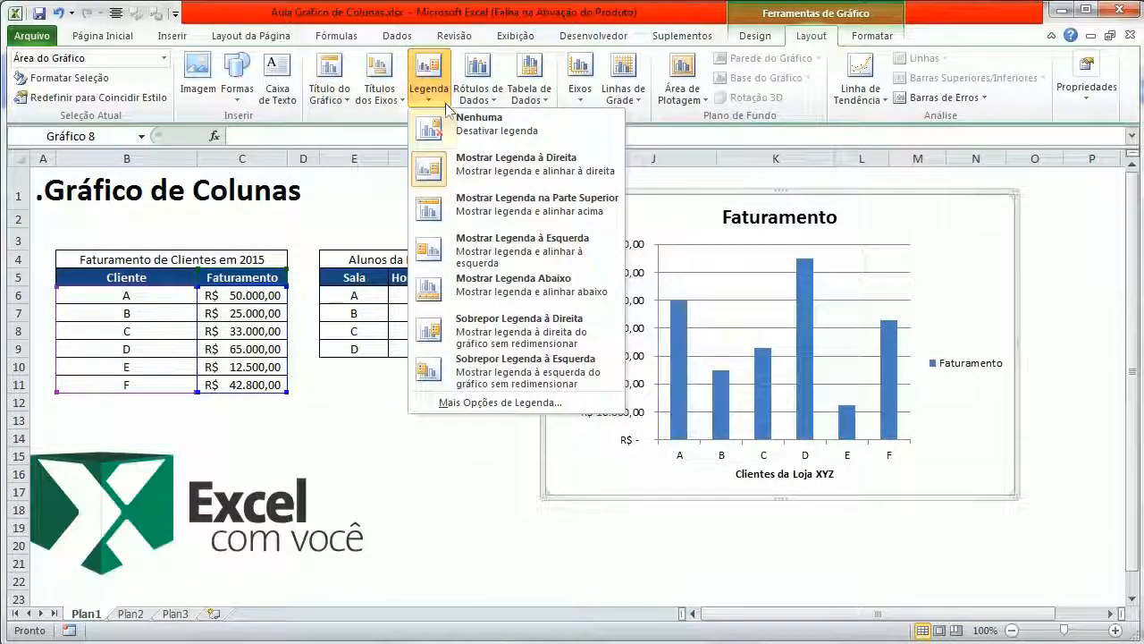
click(493, 322)
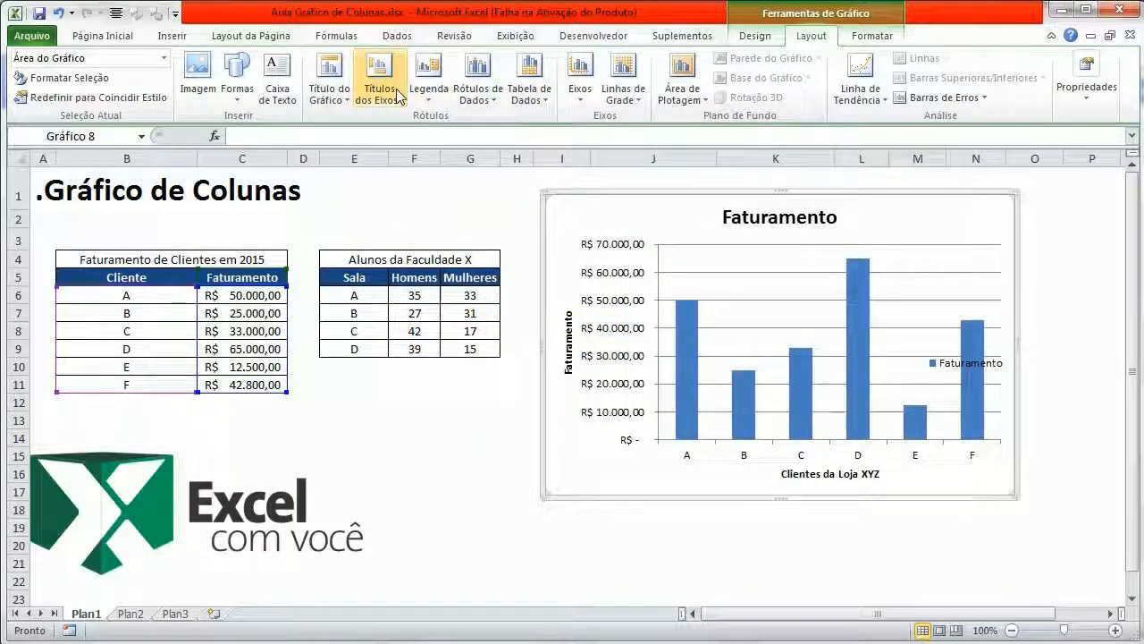
click(426, 92)
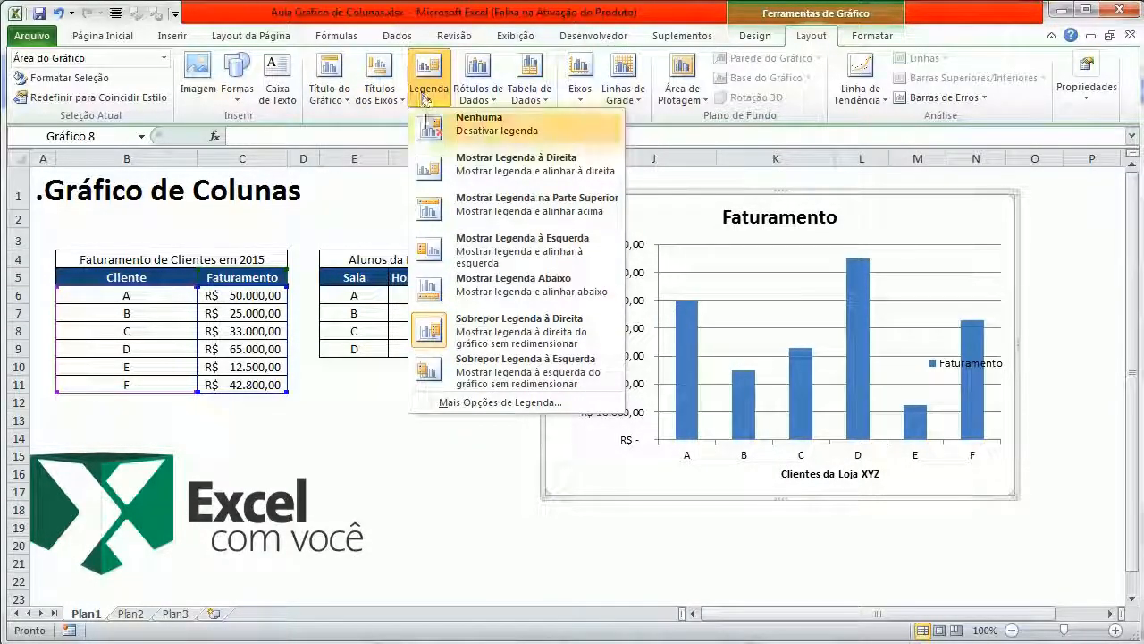
click(458, 369)
click(440, 85)
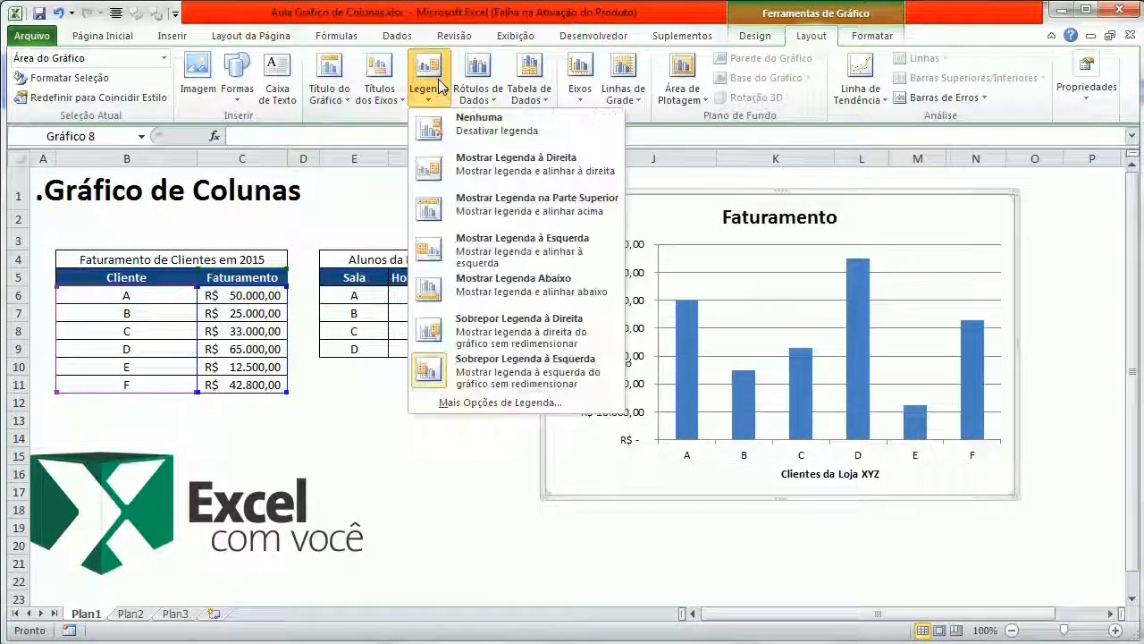
click(527, 164)
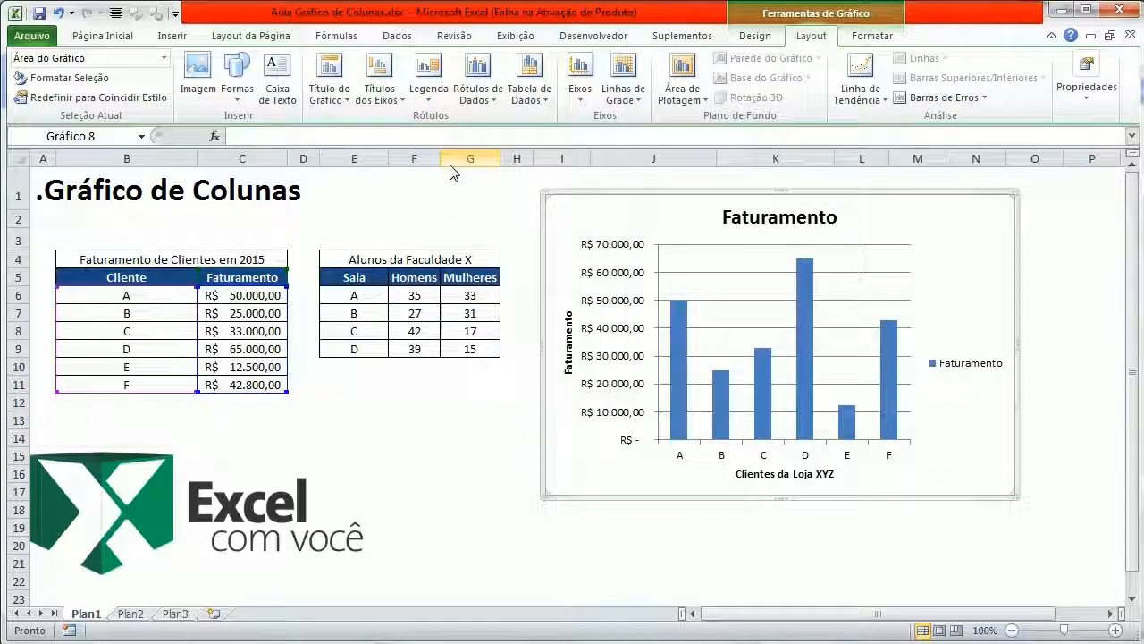
Step: Remove the legend from the revenue chart
click(429, 89)
click(440, 123)
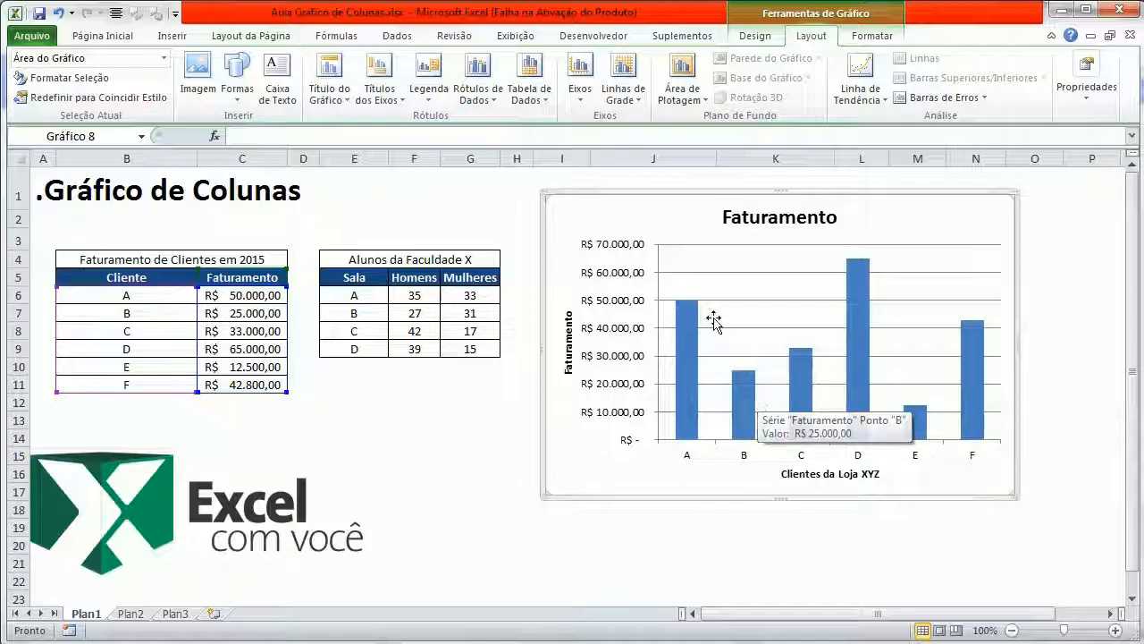
Step: Try data labels on the revenue chart, positioned at the outside end (Extremidade Externa) of the columns
mouse_move(699, 313)
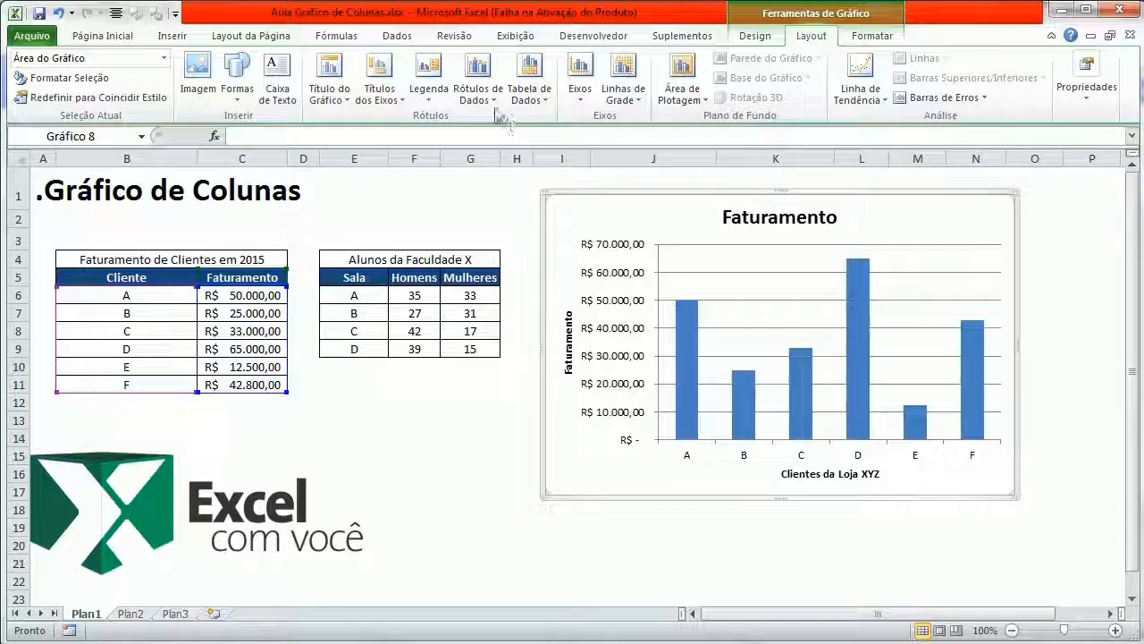
click(479, 89)
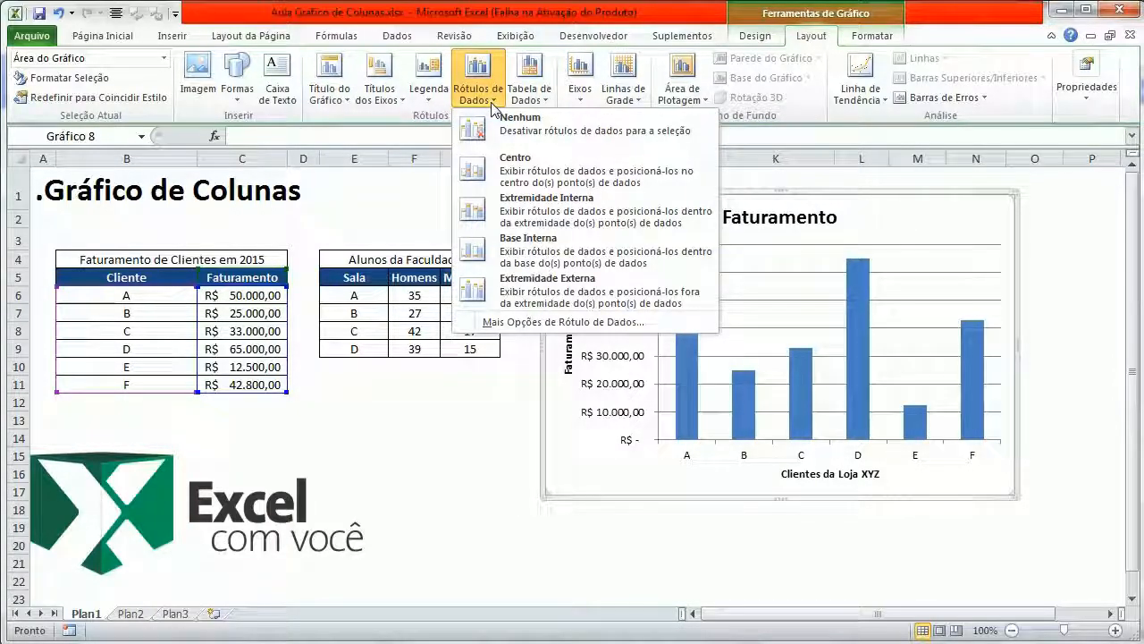
click(504, 288)
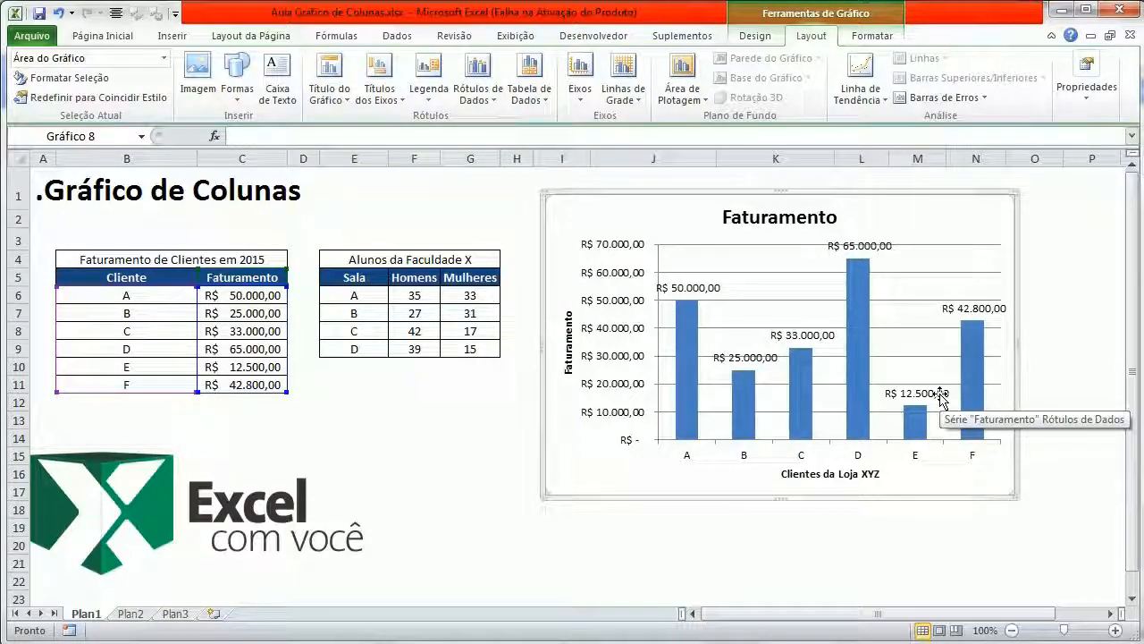
Step: Show a data table without legend keys below the revenue chart and turn off the columns' data labels
click(531, 95)
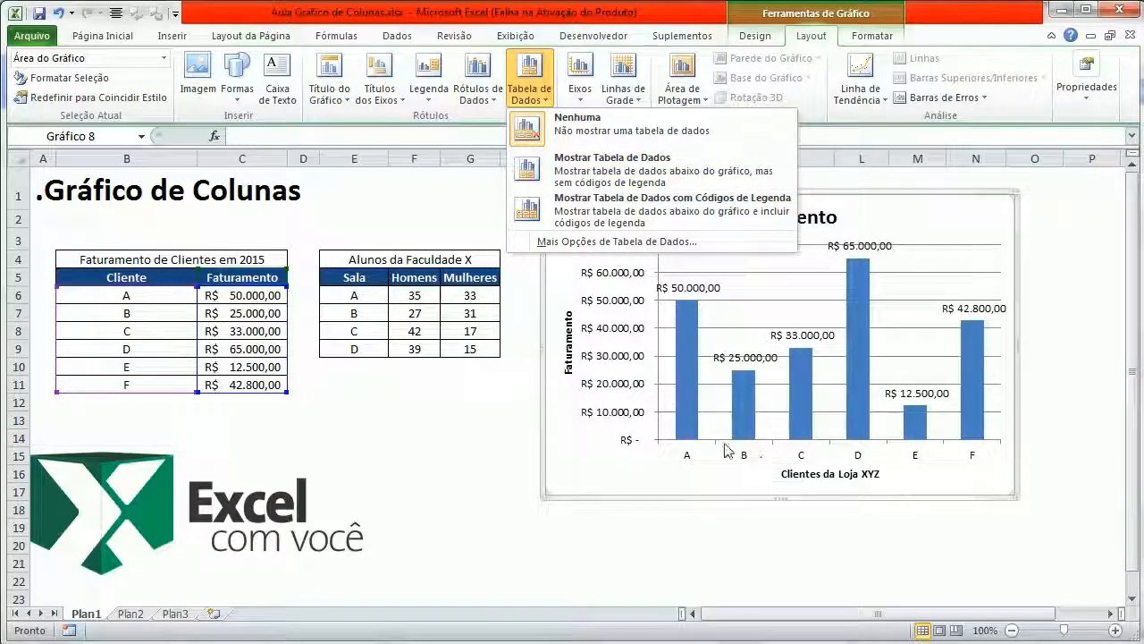
click(612, 183)
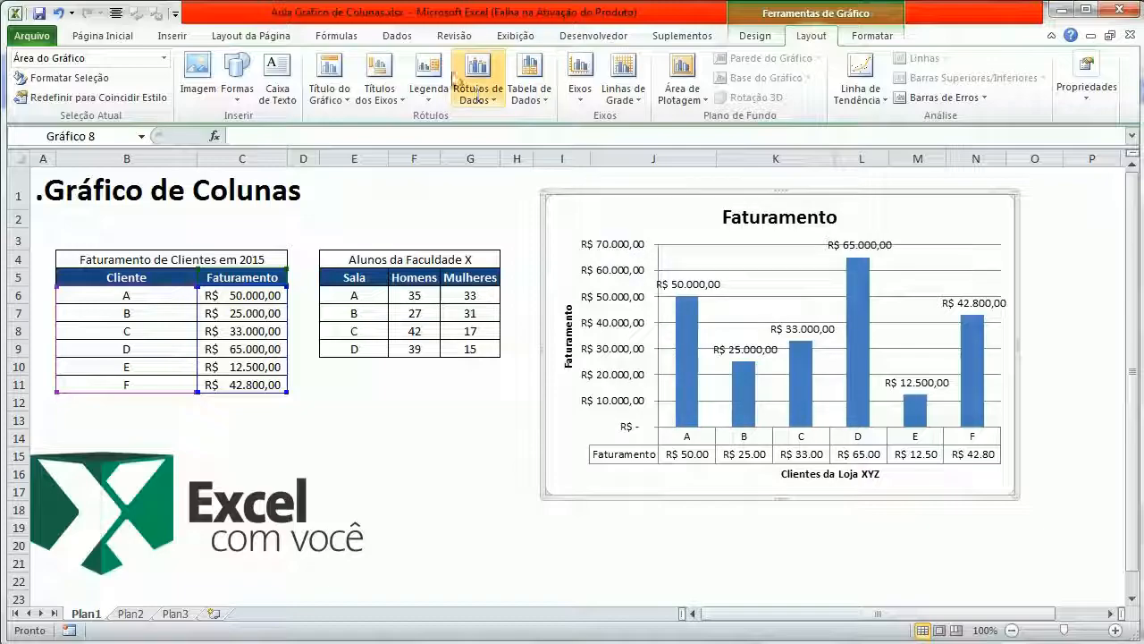
click(478, 89)
click(468, 134)
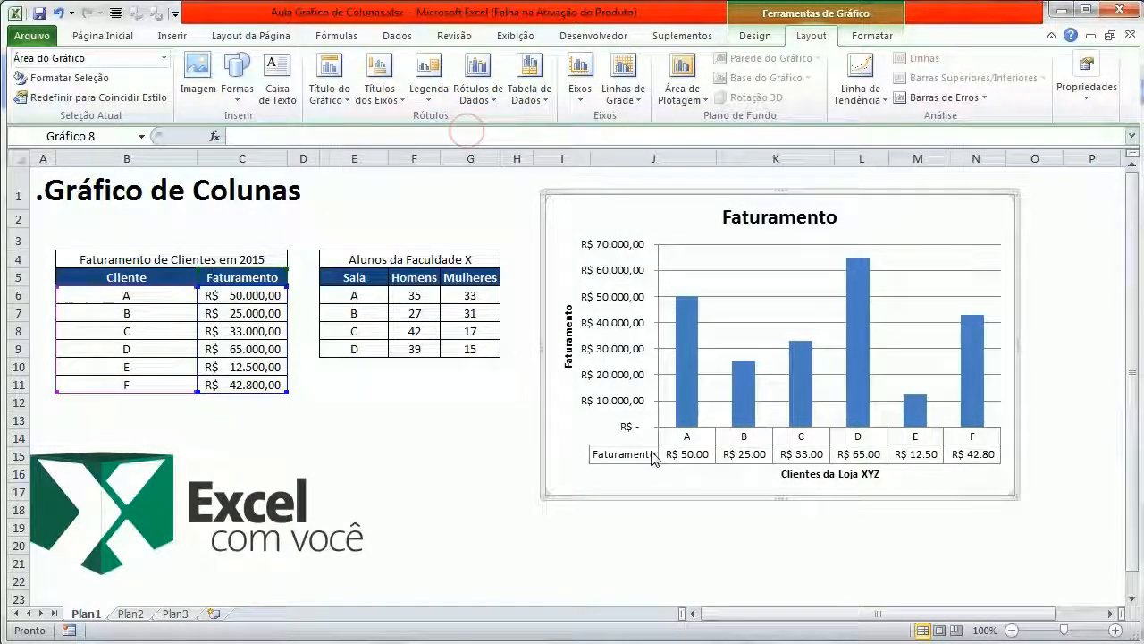